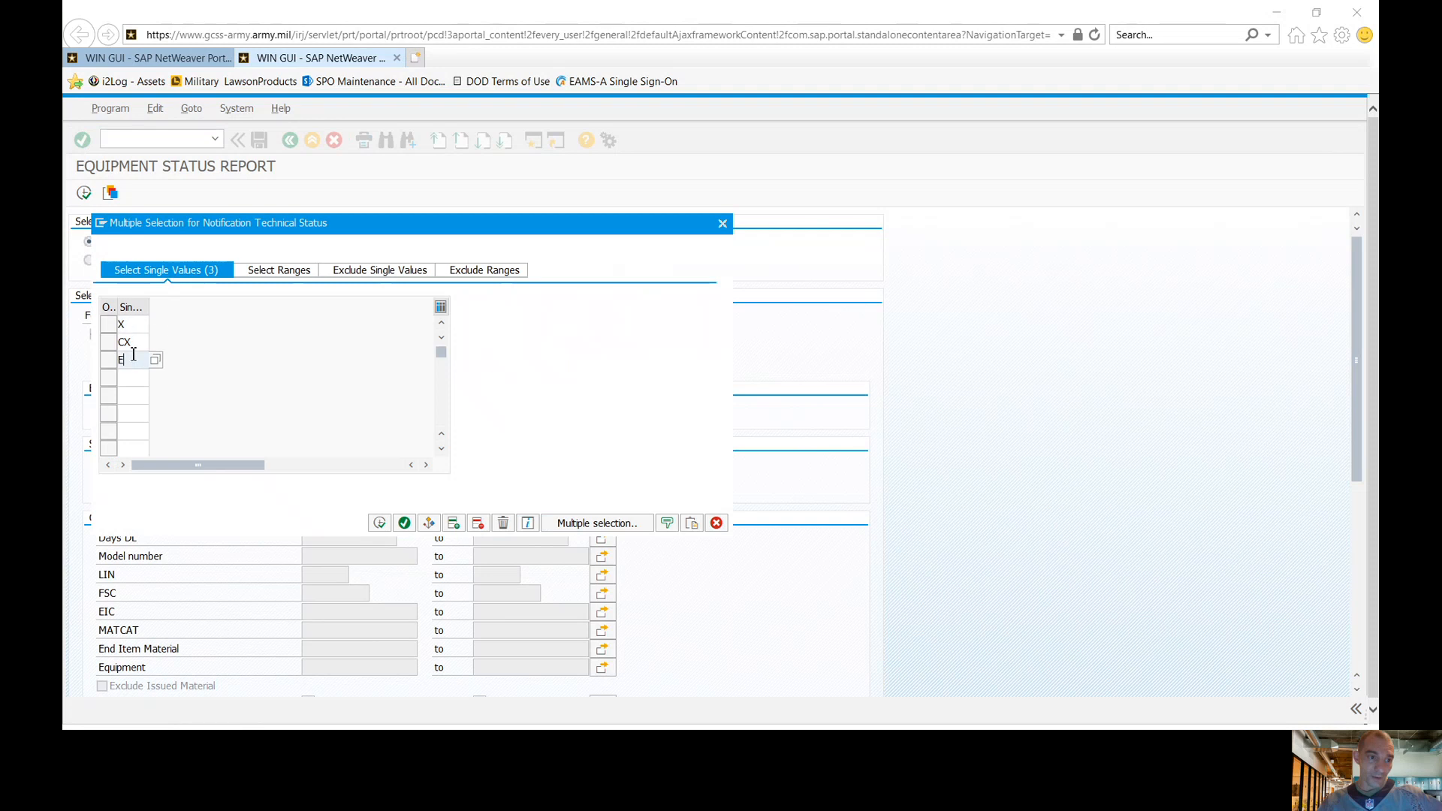
# Accept the single values X, CX and E as the selection for Notification Technical Status.
pyautogui.click(133, 327)
pyautogui.click(142, 358)
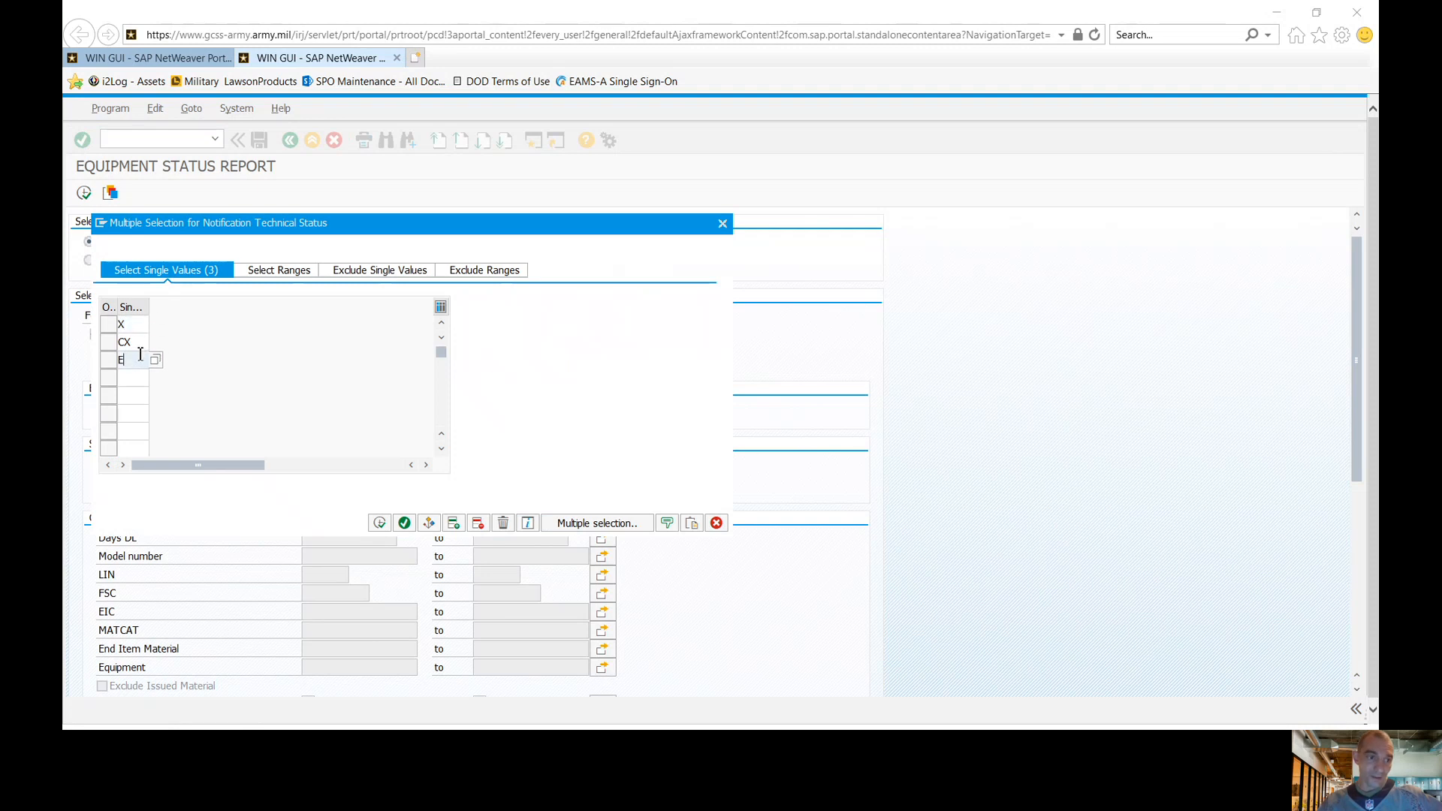
pyautogui.click(404, 523)
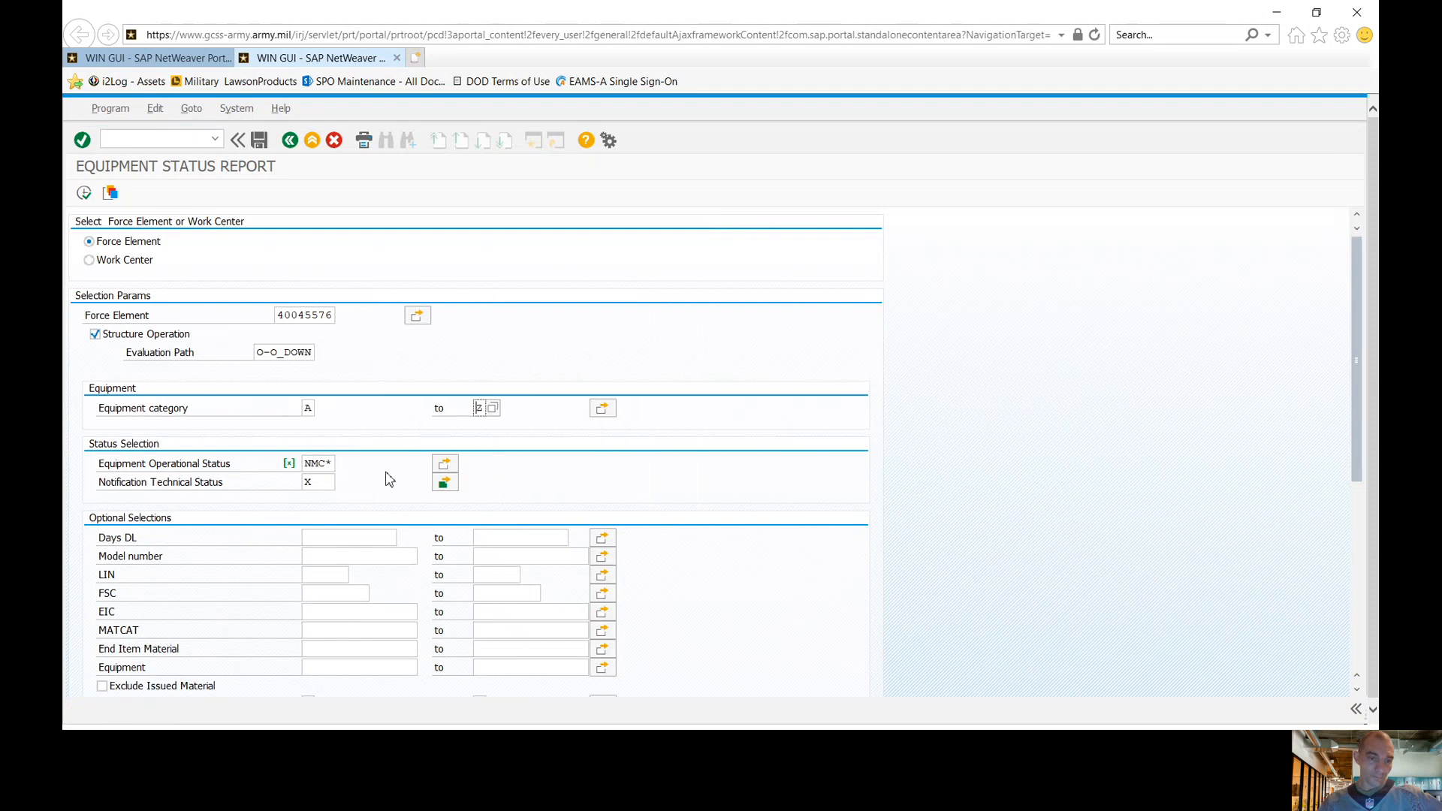
# Enable Include suborders in the optional selections.
pyautogui.scroll(-1, 383, 461)
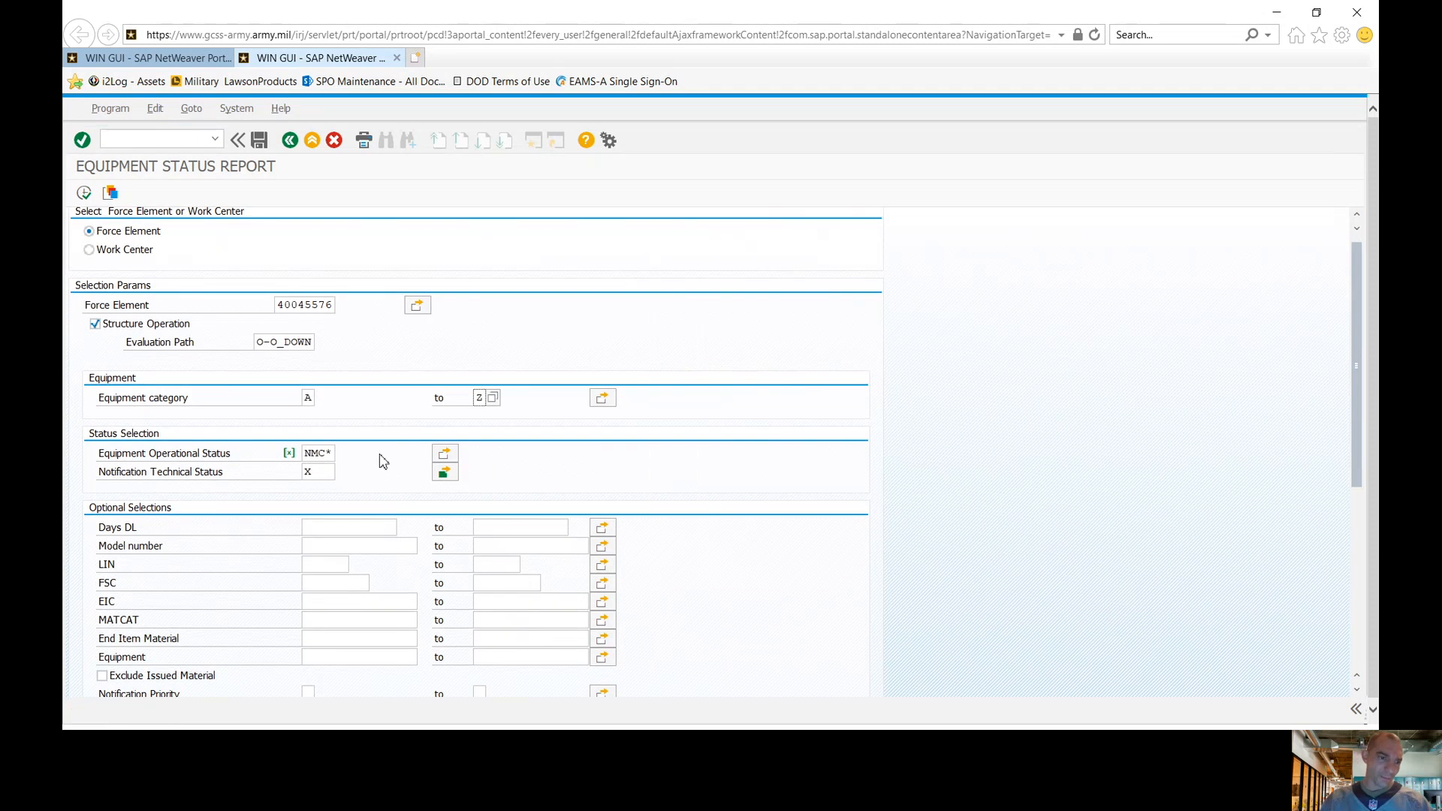
pyautogui.scroll(-1, 382, 457)
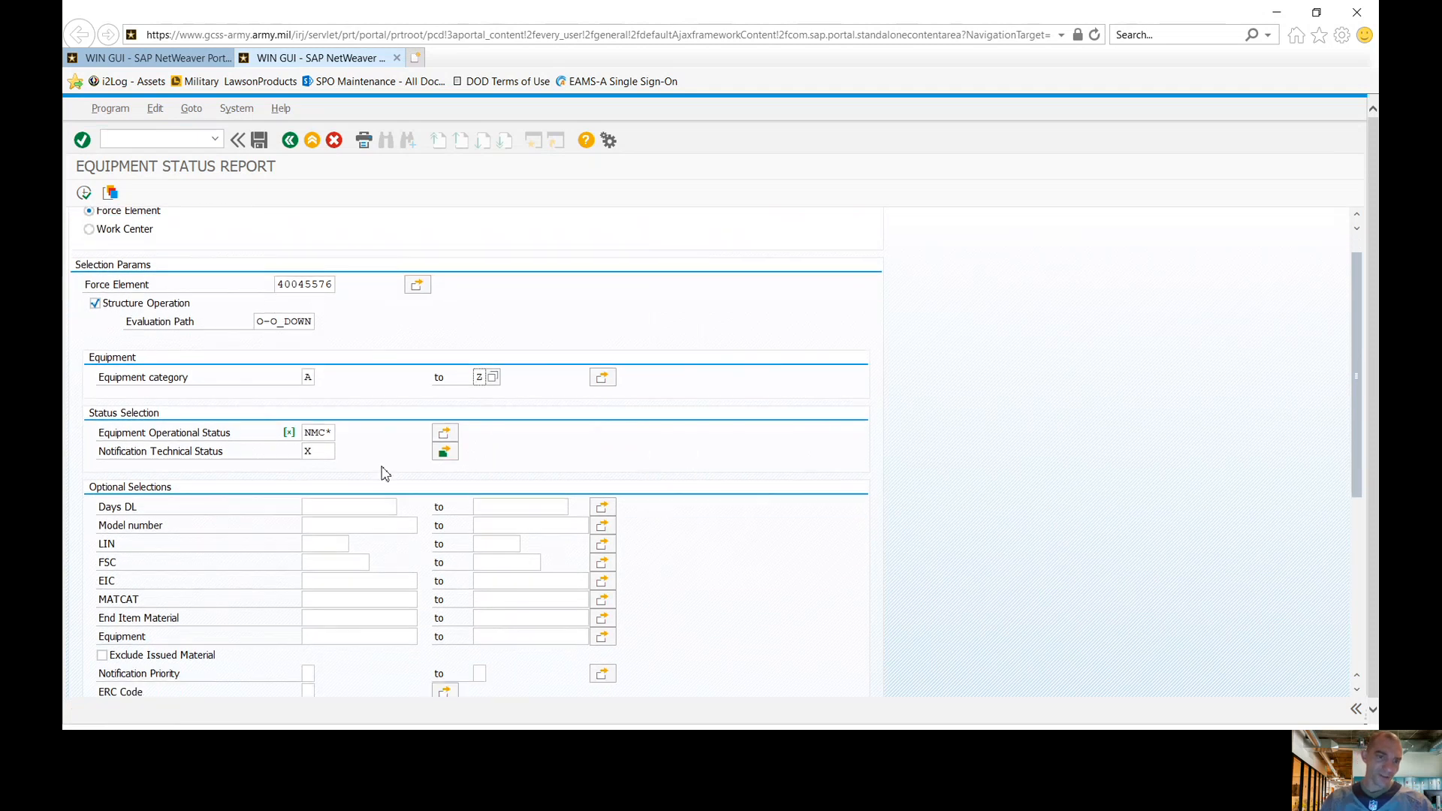
pyautogui.scroll(-6, 378, 471)
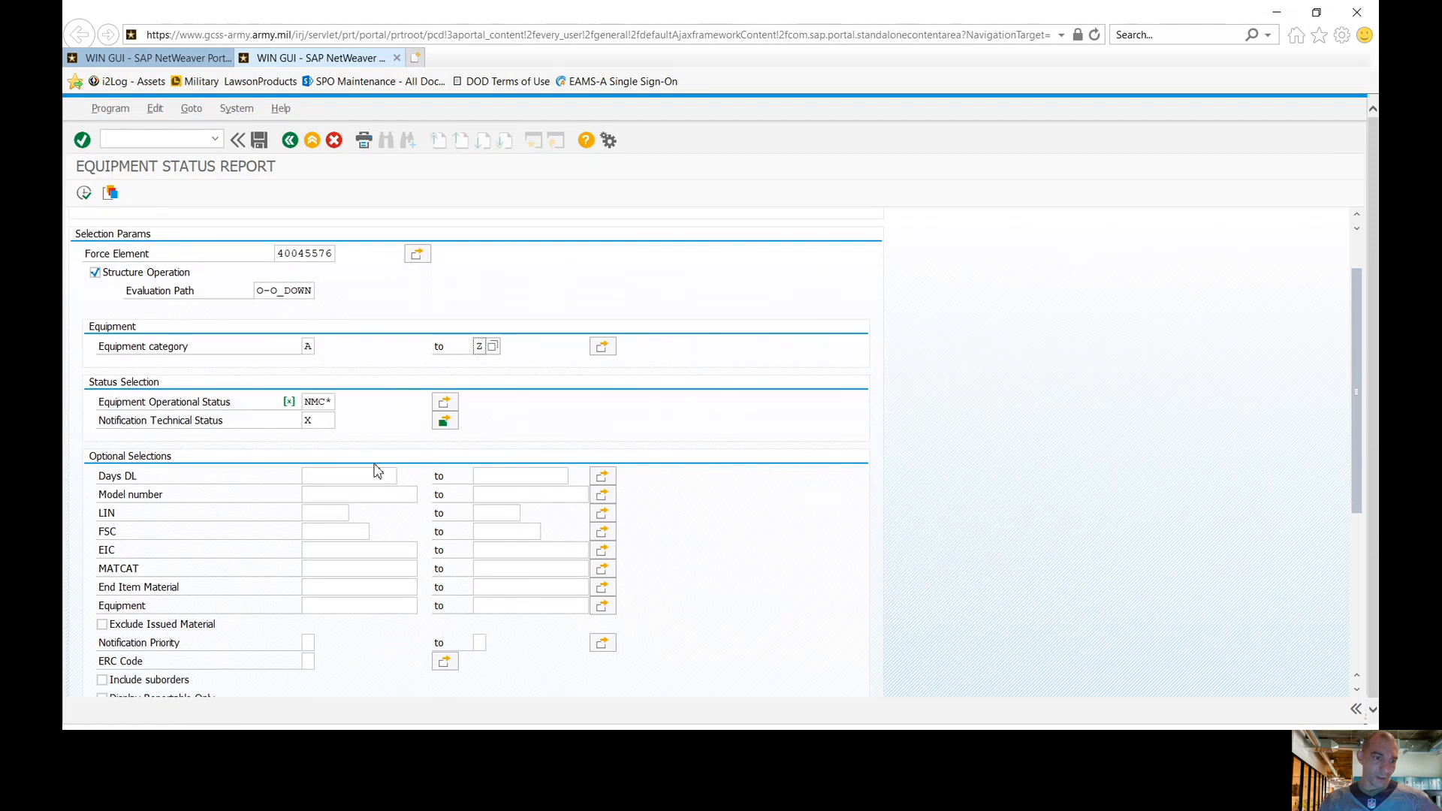
pyautogui.scroll(-2, 376, 461)
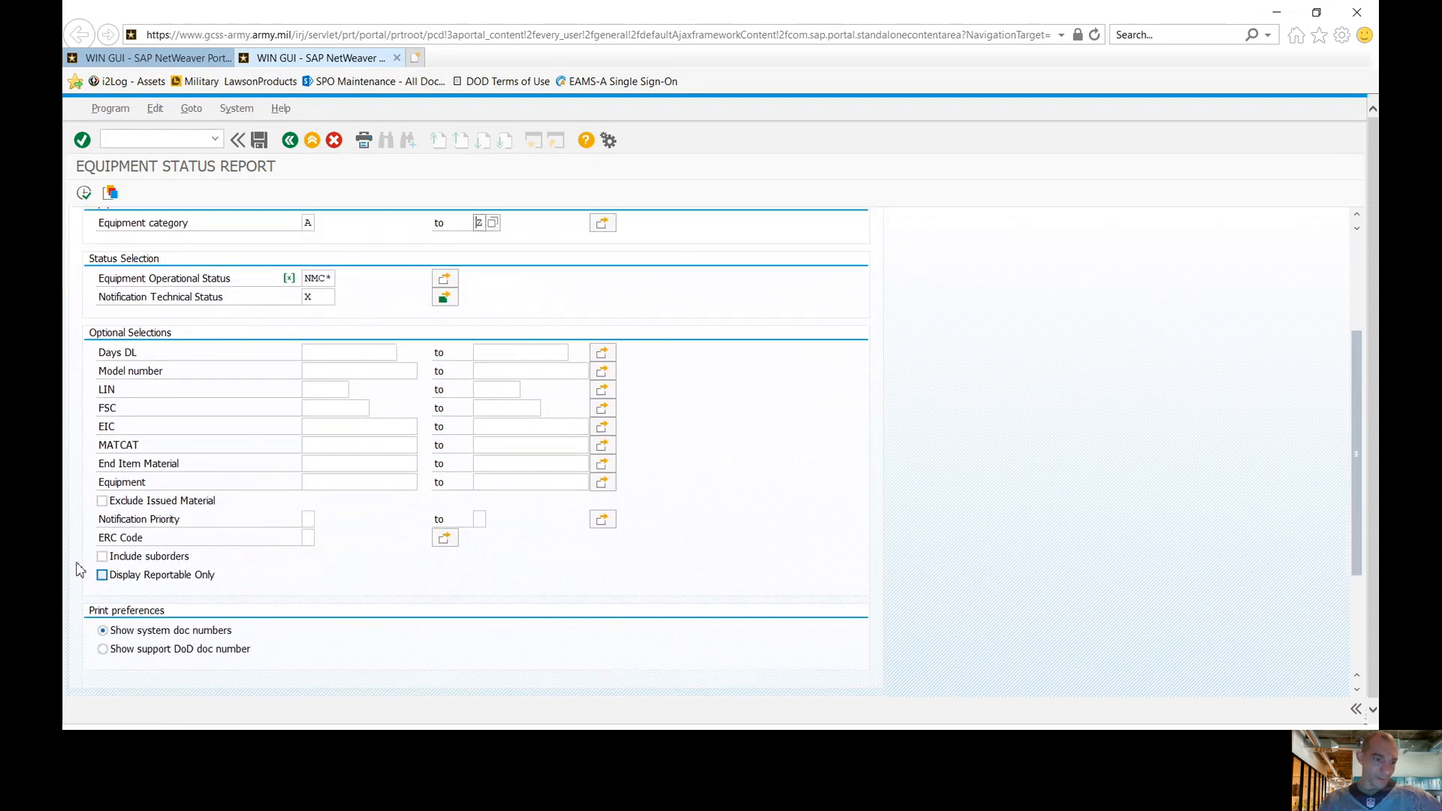
pyautogui.click(103, 557)
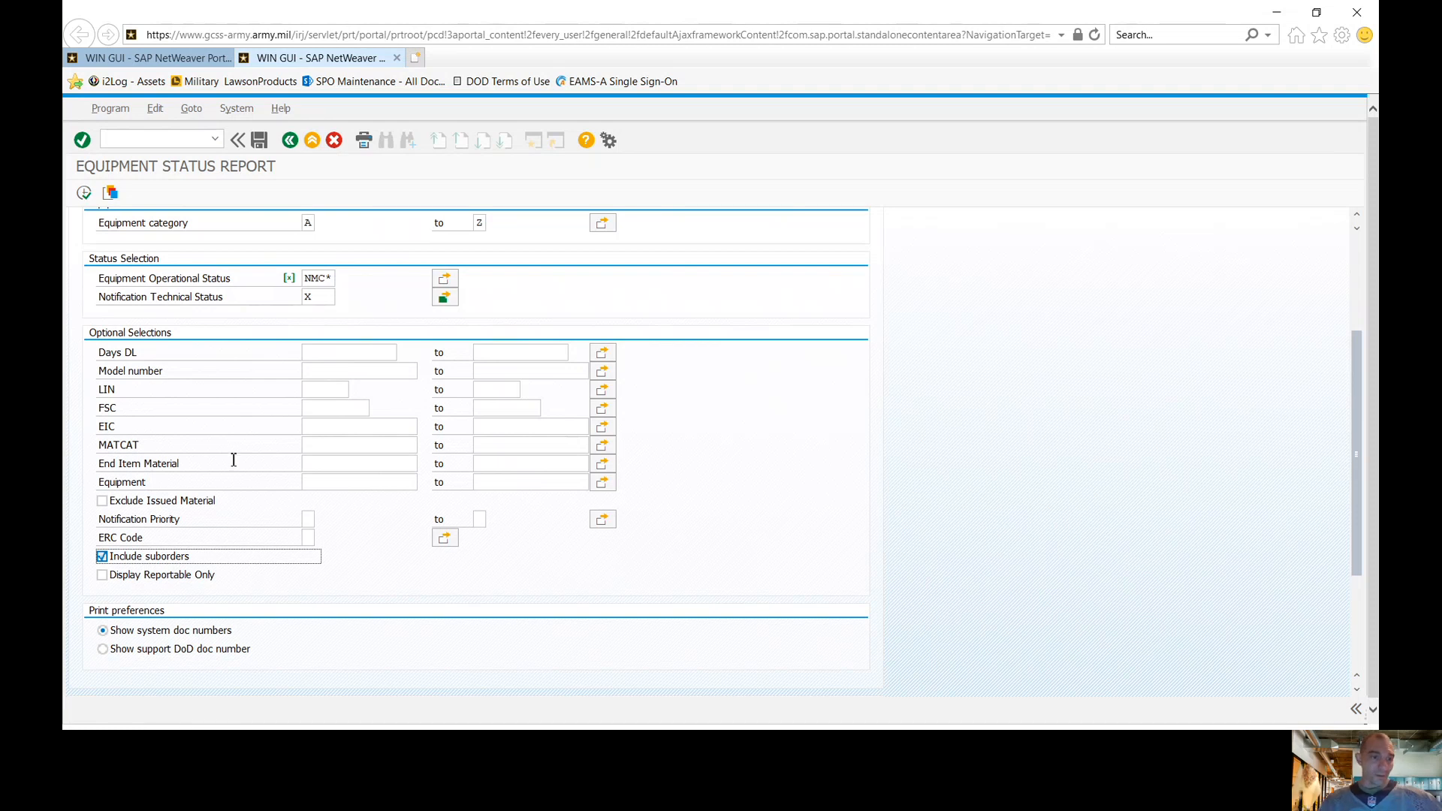
# Enable Include equipment on loan (gaining) under Package Ownership and execute the equipment status report.
pyautogui.scroll(-1, 234, 460)
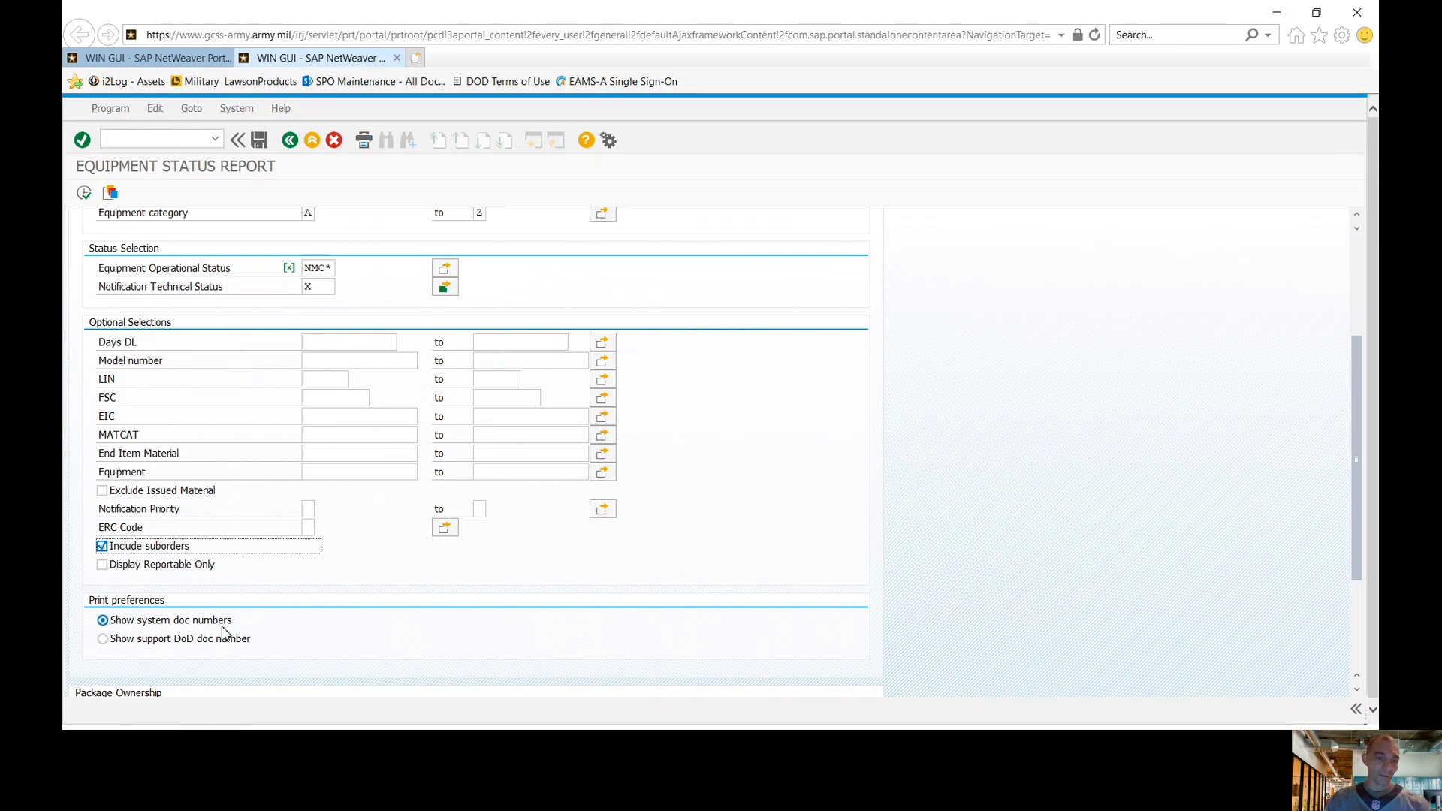
pyautogui.scroll(-3, 309, 592)
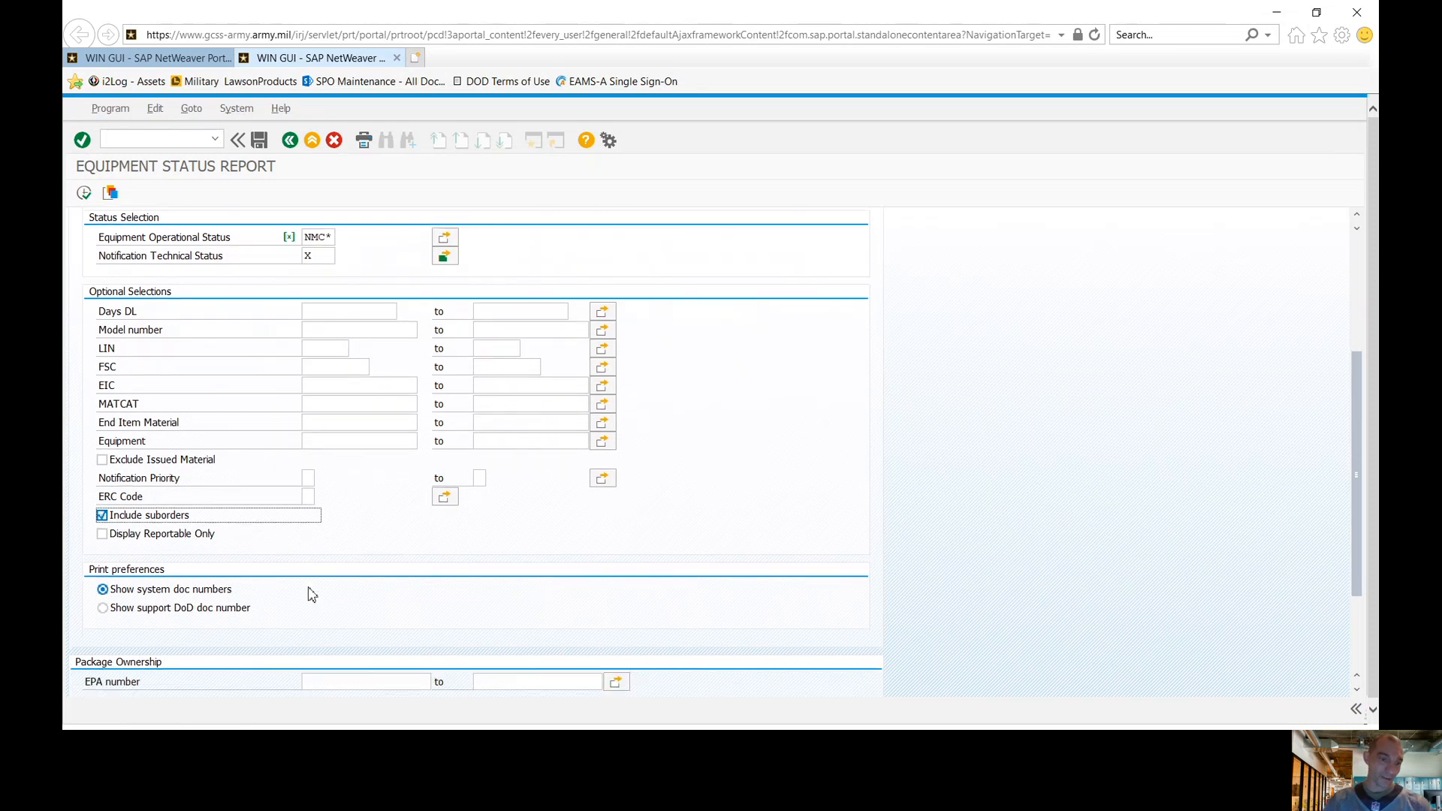
pyautogui.scroll(-2, 312, 589)
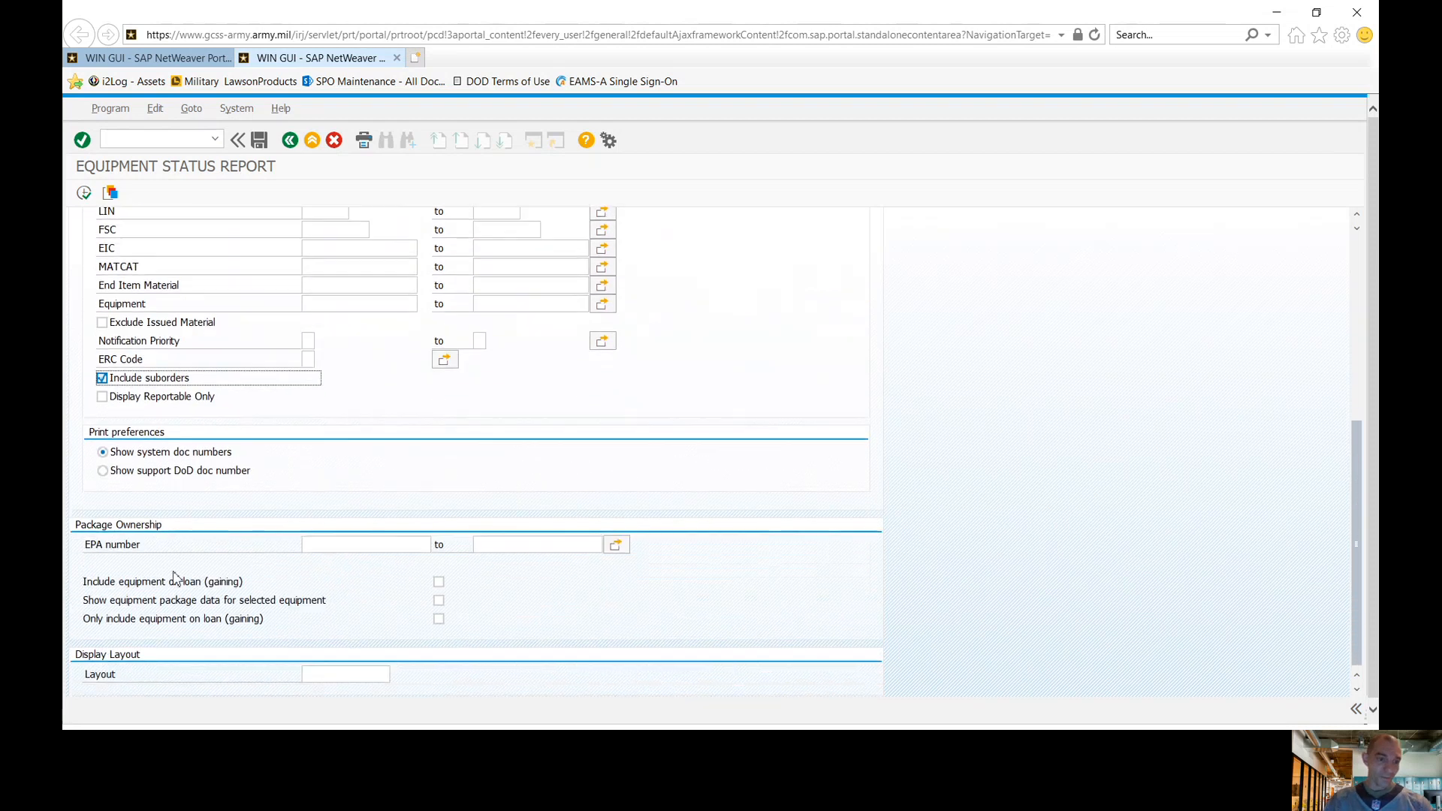
pyautogui.click(439, 582)
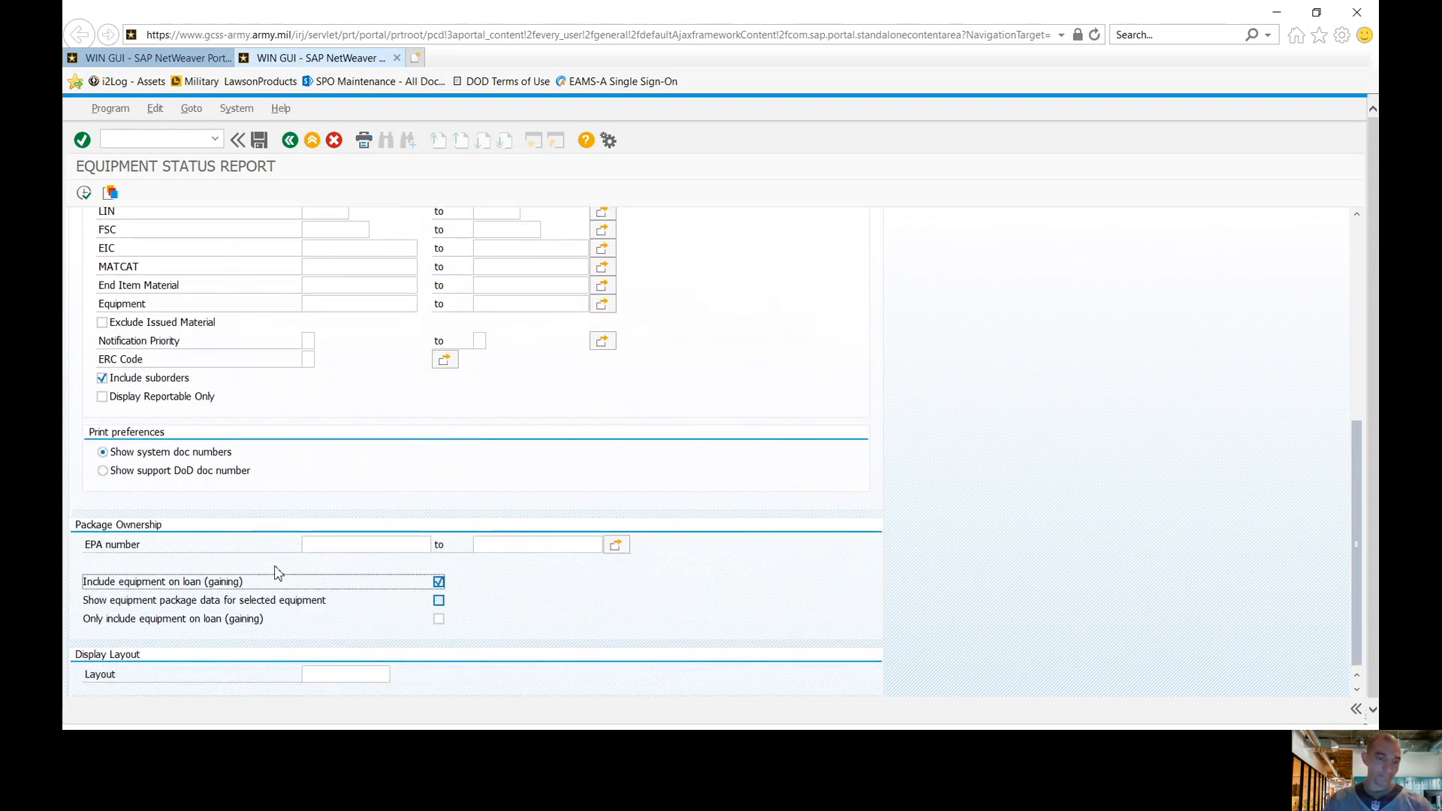
pyautogui.scroll(4, 281, 563)
pyautogui.click(87, 193)
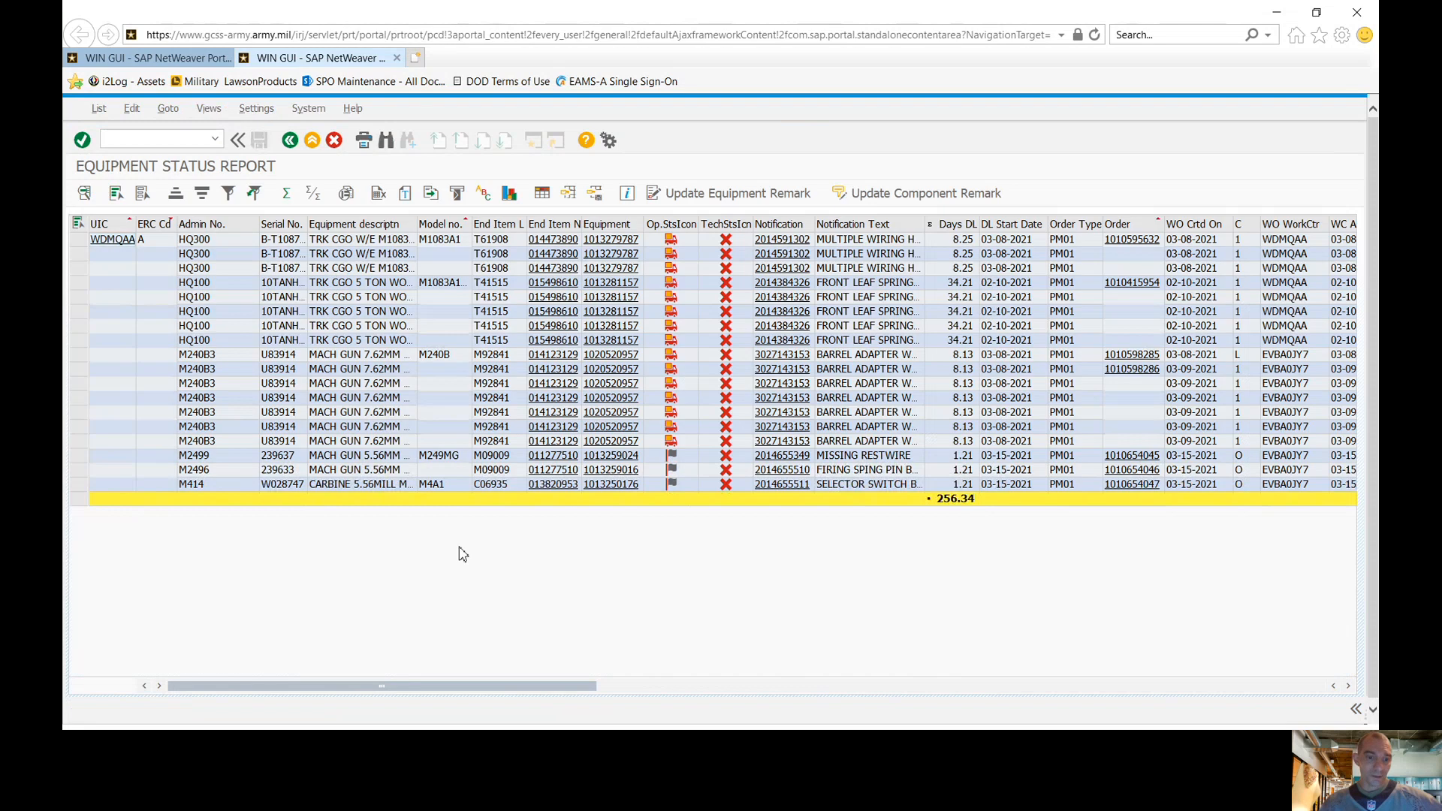
# Set the component remark of the first report row to "SAR SUBMITTED 03/16/2021 AAA" and save it.
pyautogui.moveTo(458, 685); pyautogui.dragTo(1333, 728)
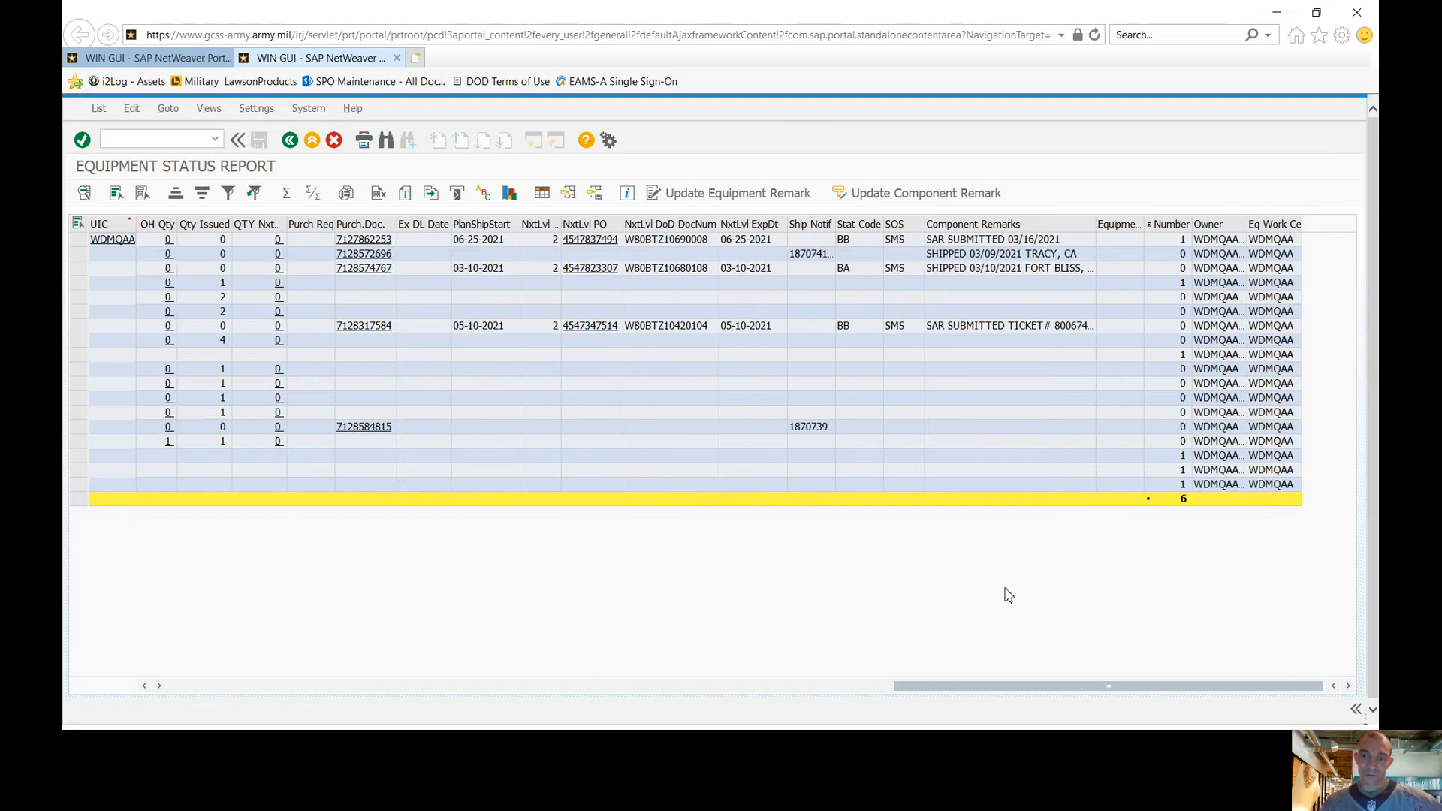
pyautogui.click(997, 222)
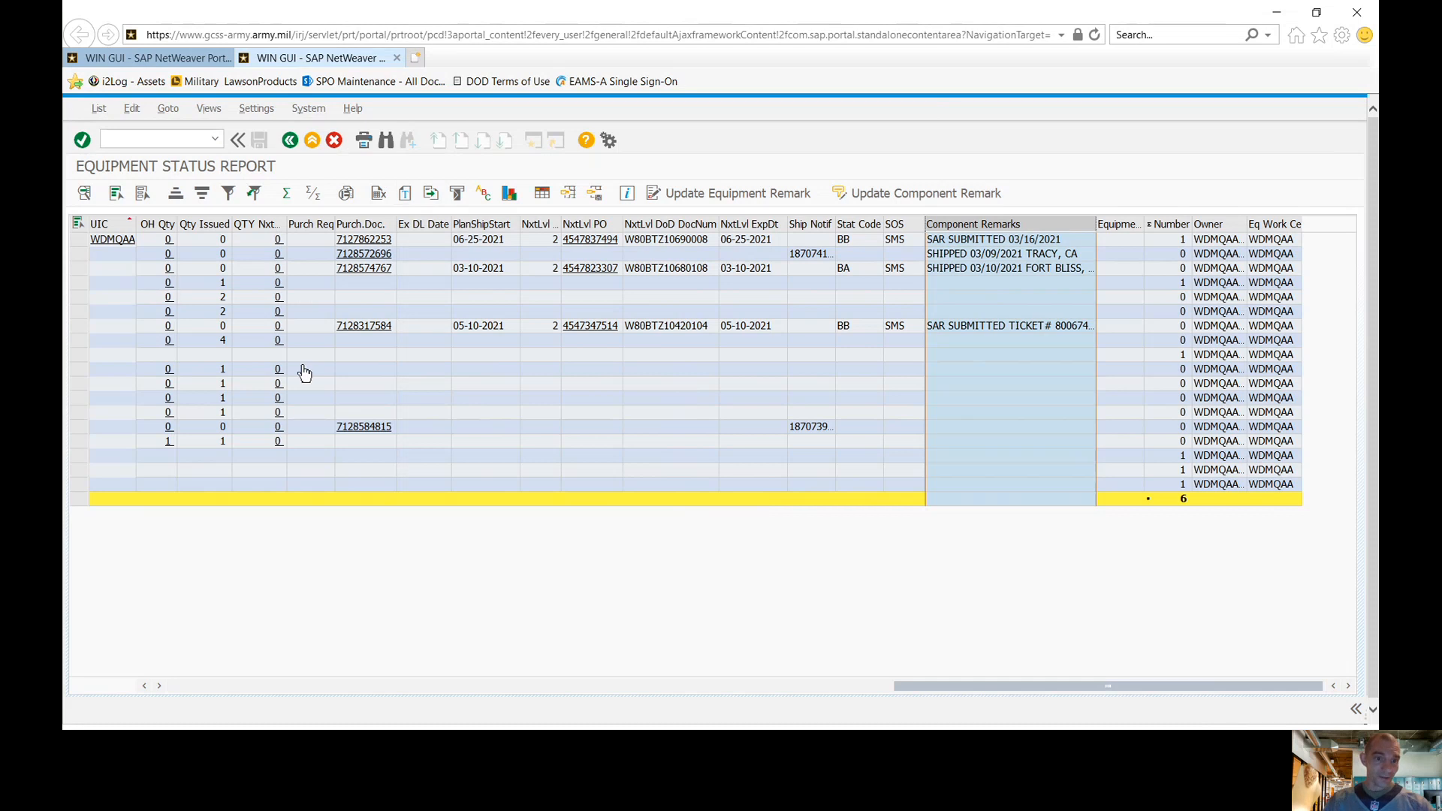
pyautogui.click(79, 241)
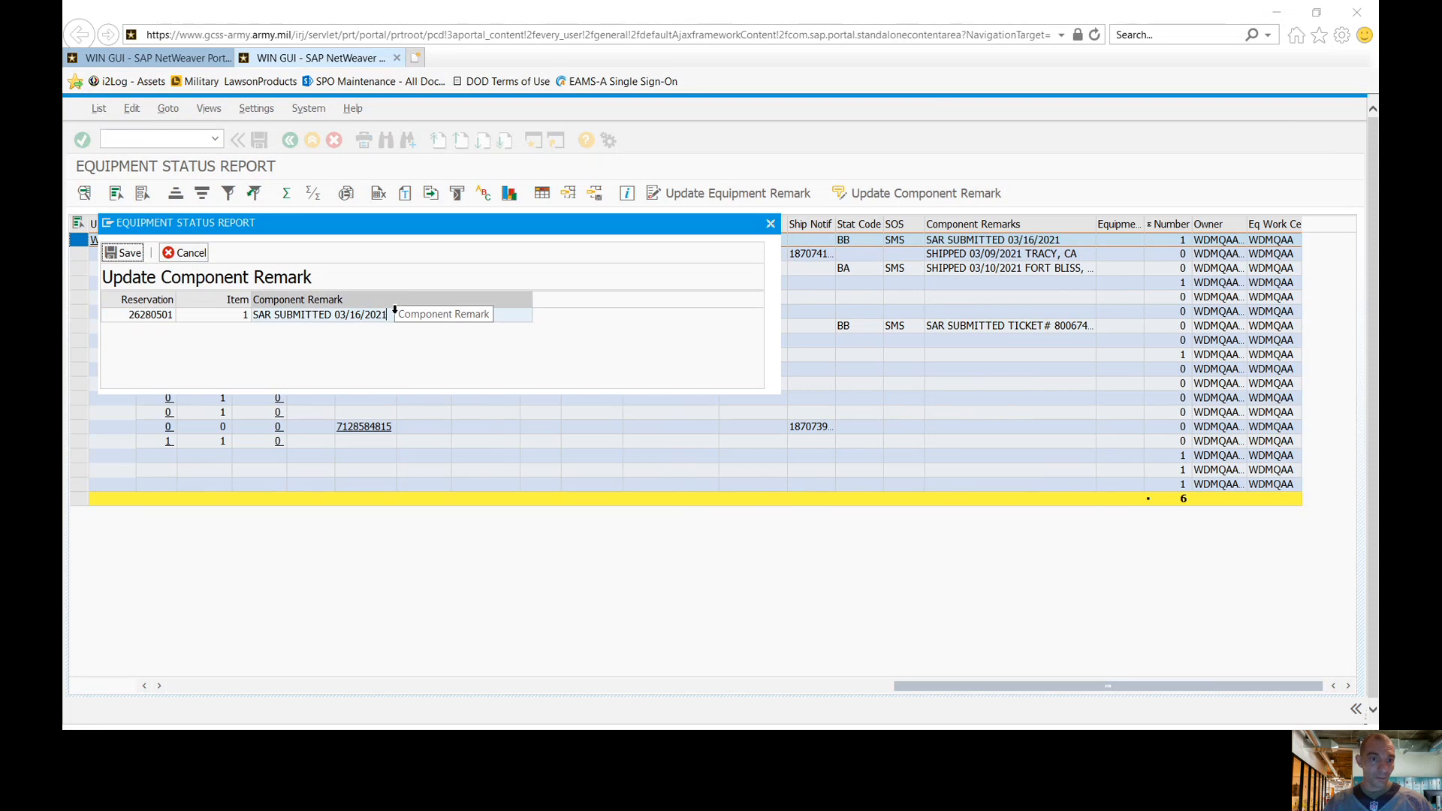
pyautogui.moveTo(397, 316); pyautogui.dragTo(209, 315)
pyautogui.hotkey('ctrl', 'c')
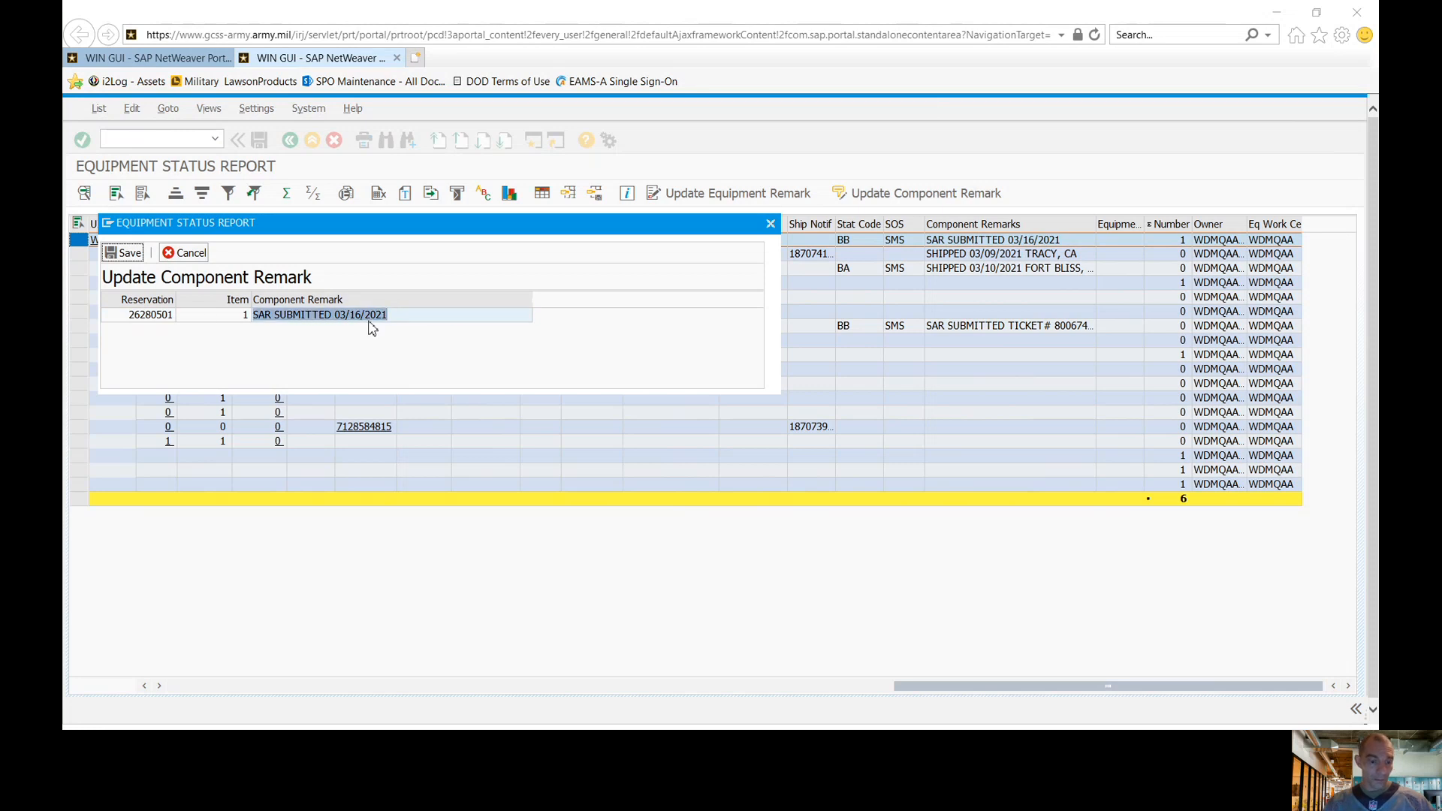
pyautogui.press('BackSpace')
pyautogui.write('DSADSADSADS')
pyautogui.press('BackSpace')
pyautogui.press('BackSpace')
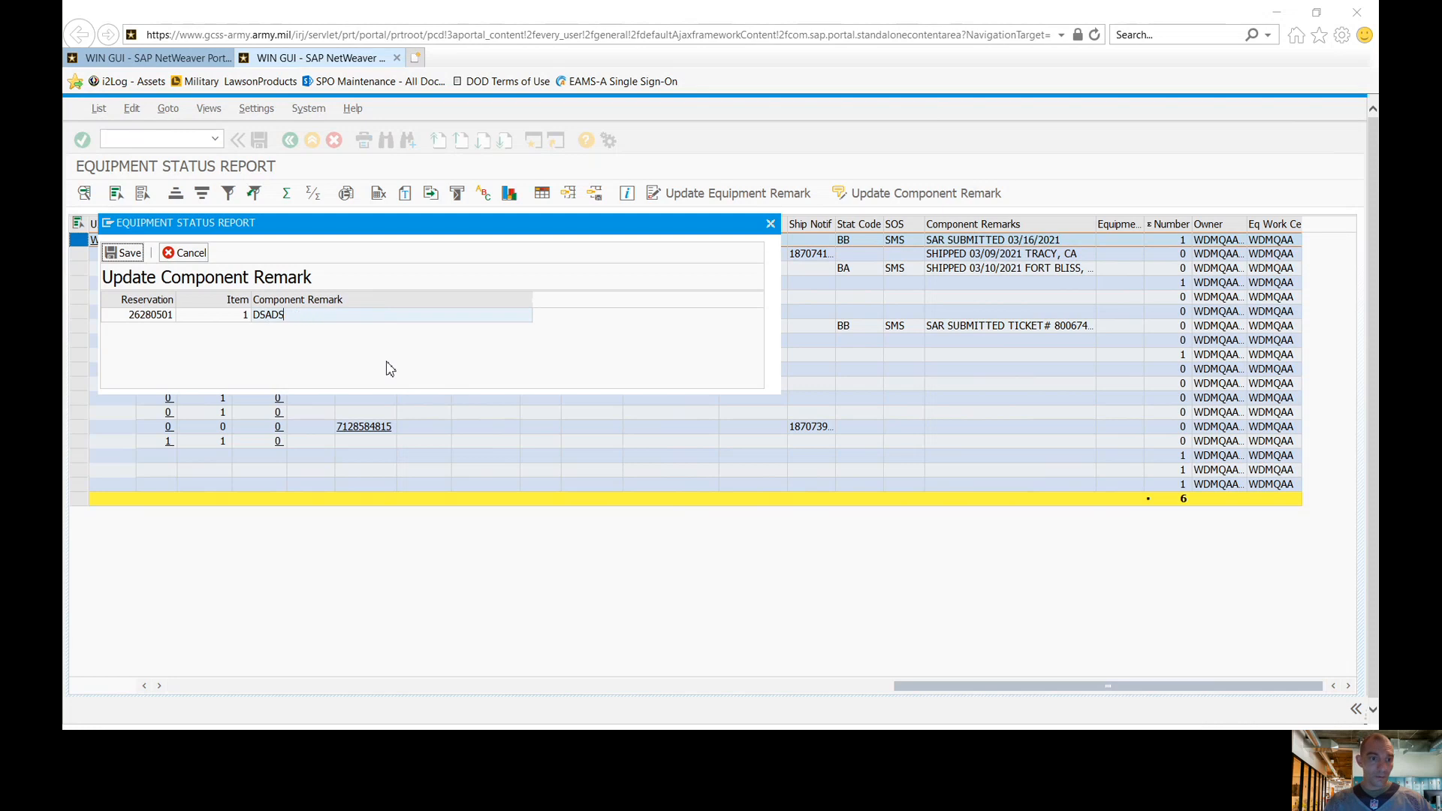
pyautogui.hotkey('ctrl', 'v')
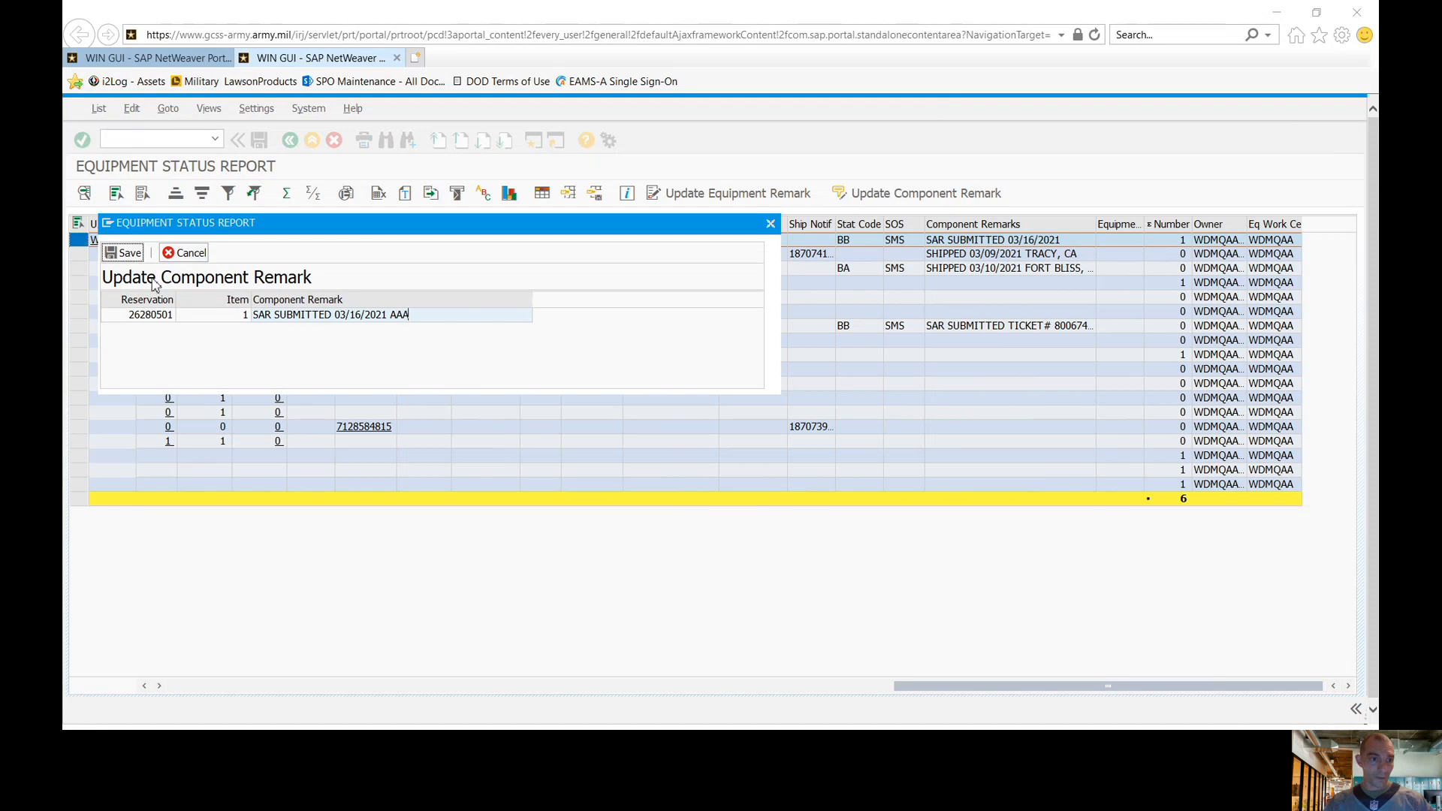
pyautogui.click(124, 254)
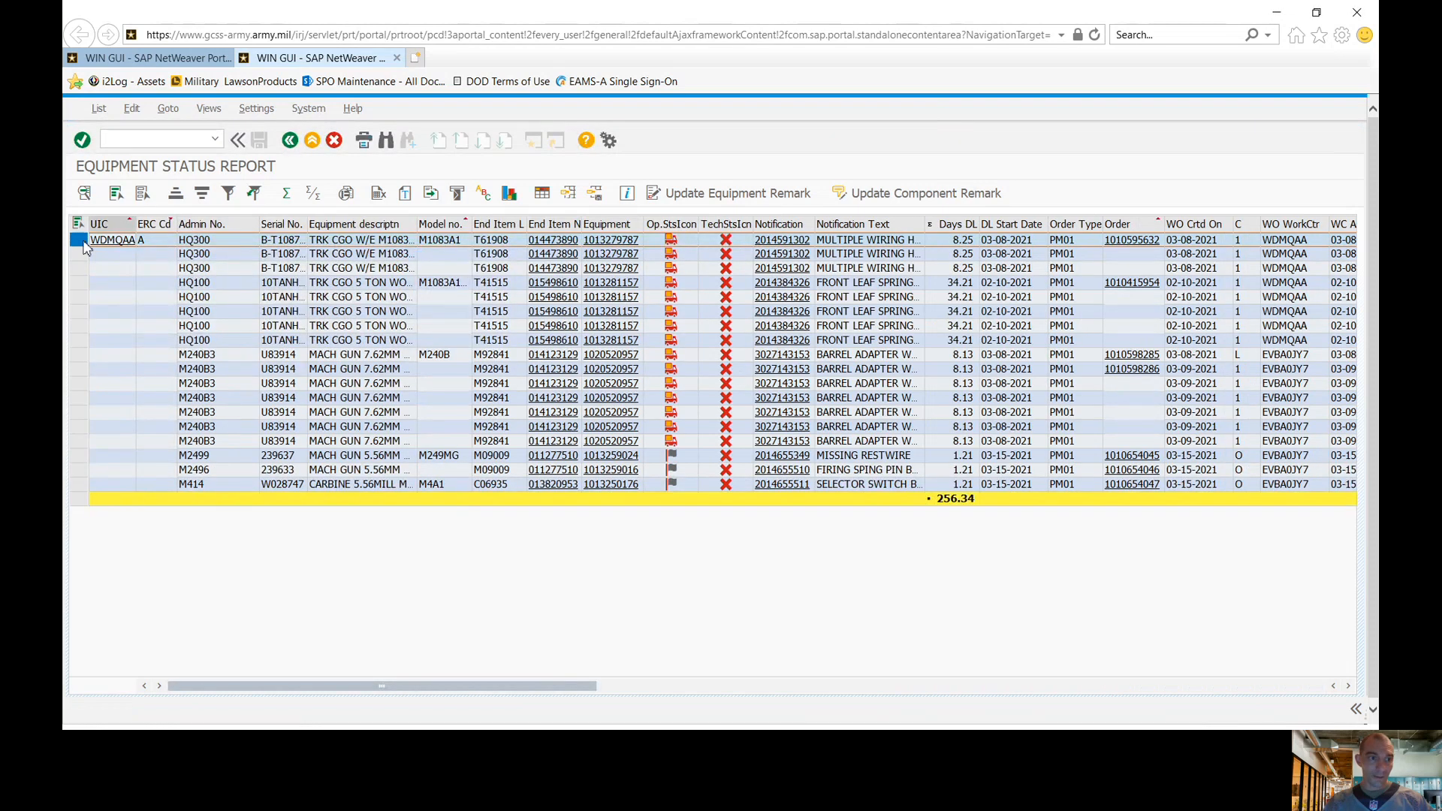
# Replace the equipment remark of the first report row with "ECOD 16MAR" and save it.
pyautogui.click(778, 193)
pyautogui.click(300, 316)
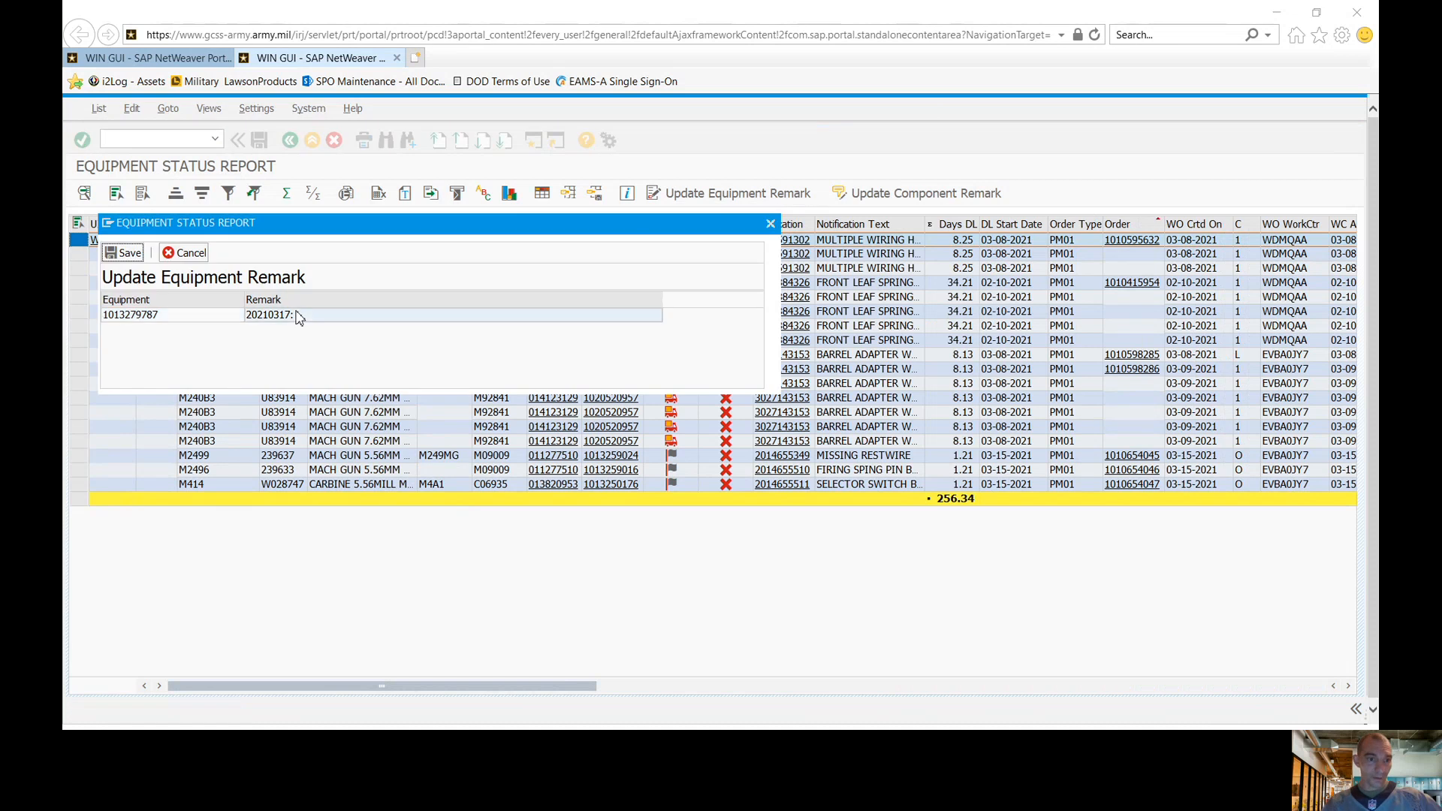
pyautogui.moveTo(300, 316); pyautogui.dragTo(202, 310)
pyautogui.moveTo(301, 317); pyautogui.dragTo(269, 321)
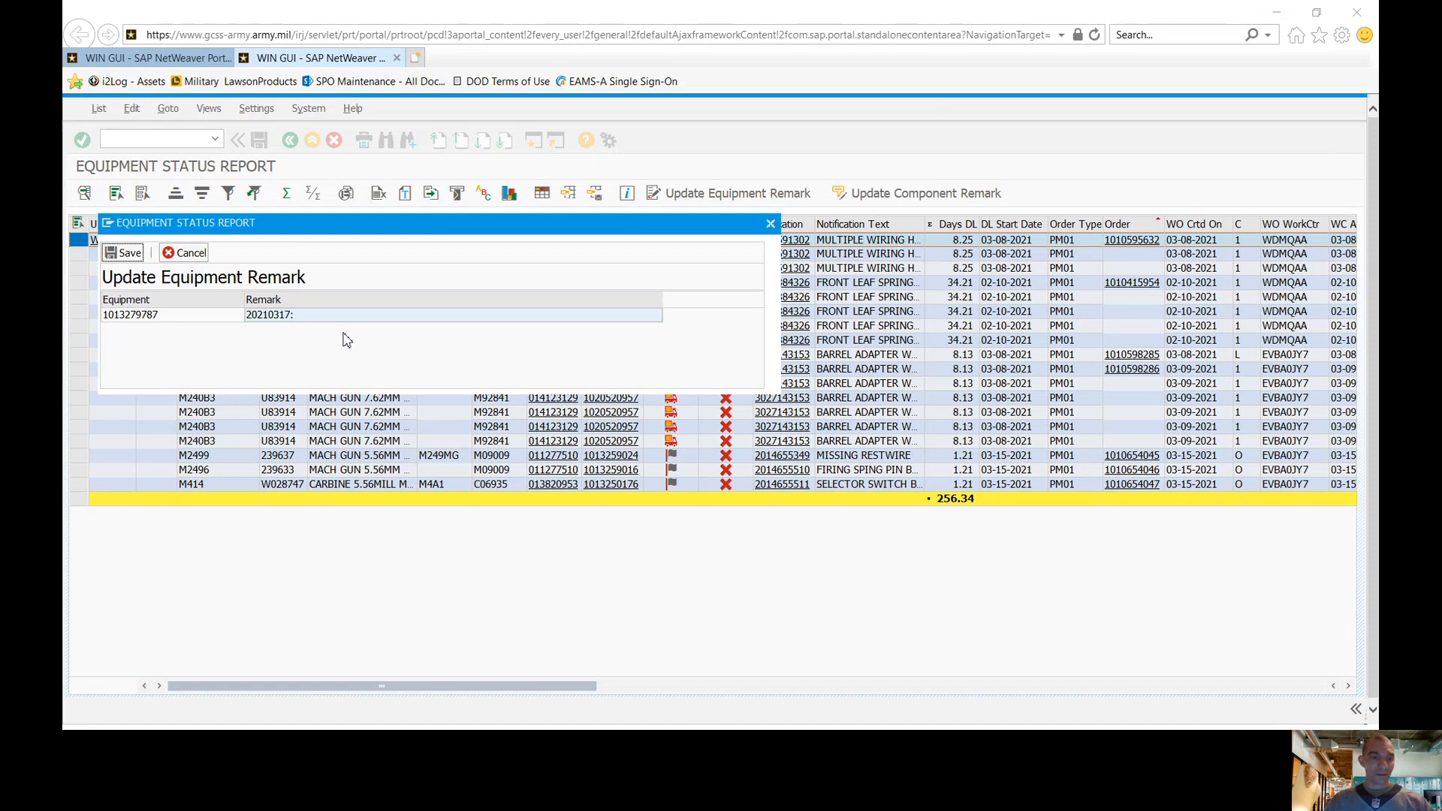
pyautogui.press('BackSpace')
pyautogui.press('BackSpace')
pyautogui.press('BackSpace')
pyautogui.moveTo(295, 315); pyautogui.dragTo(235, 316)
pyautogui.write('ECOD')
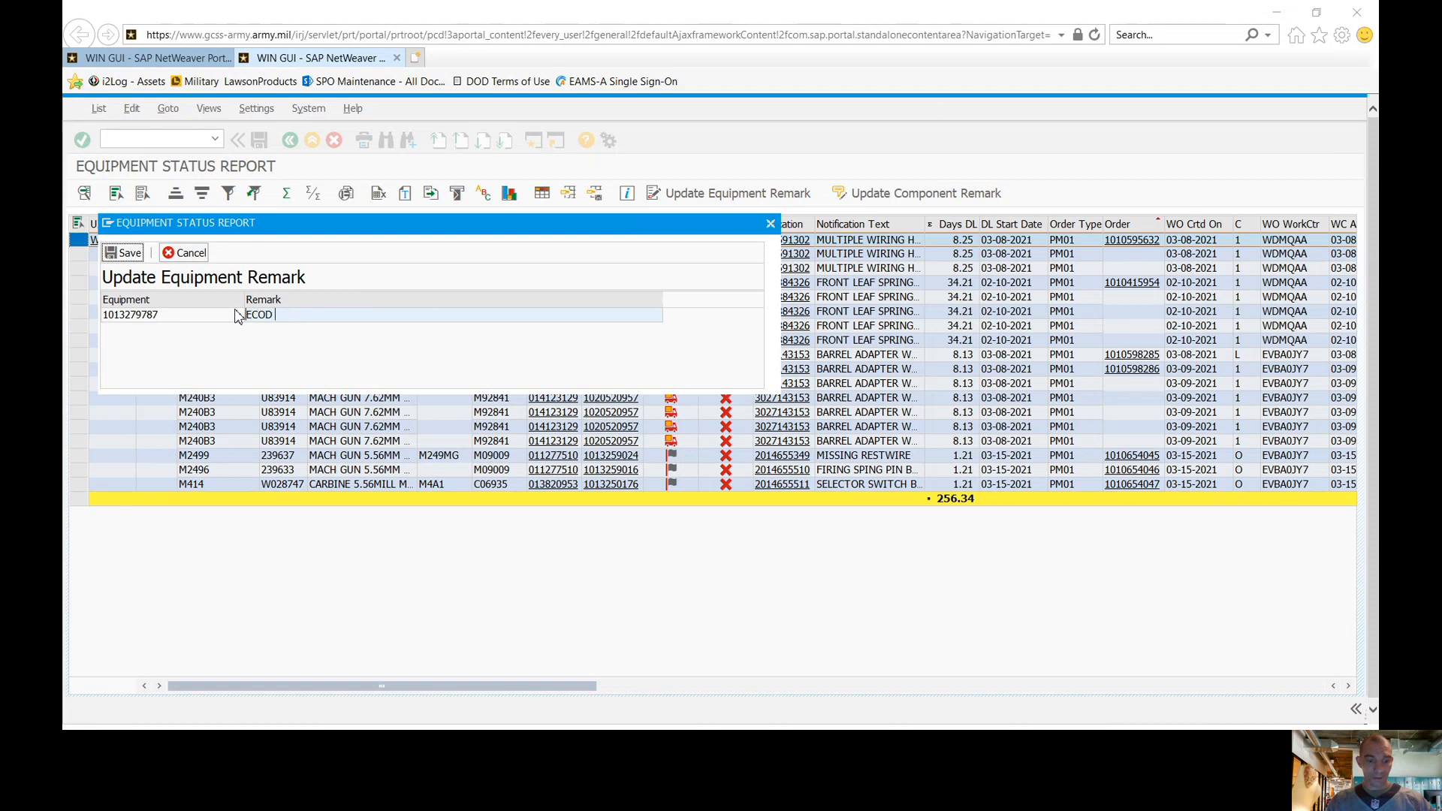
pyautogui.write(' 16MAR')
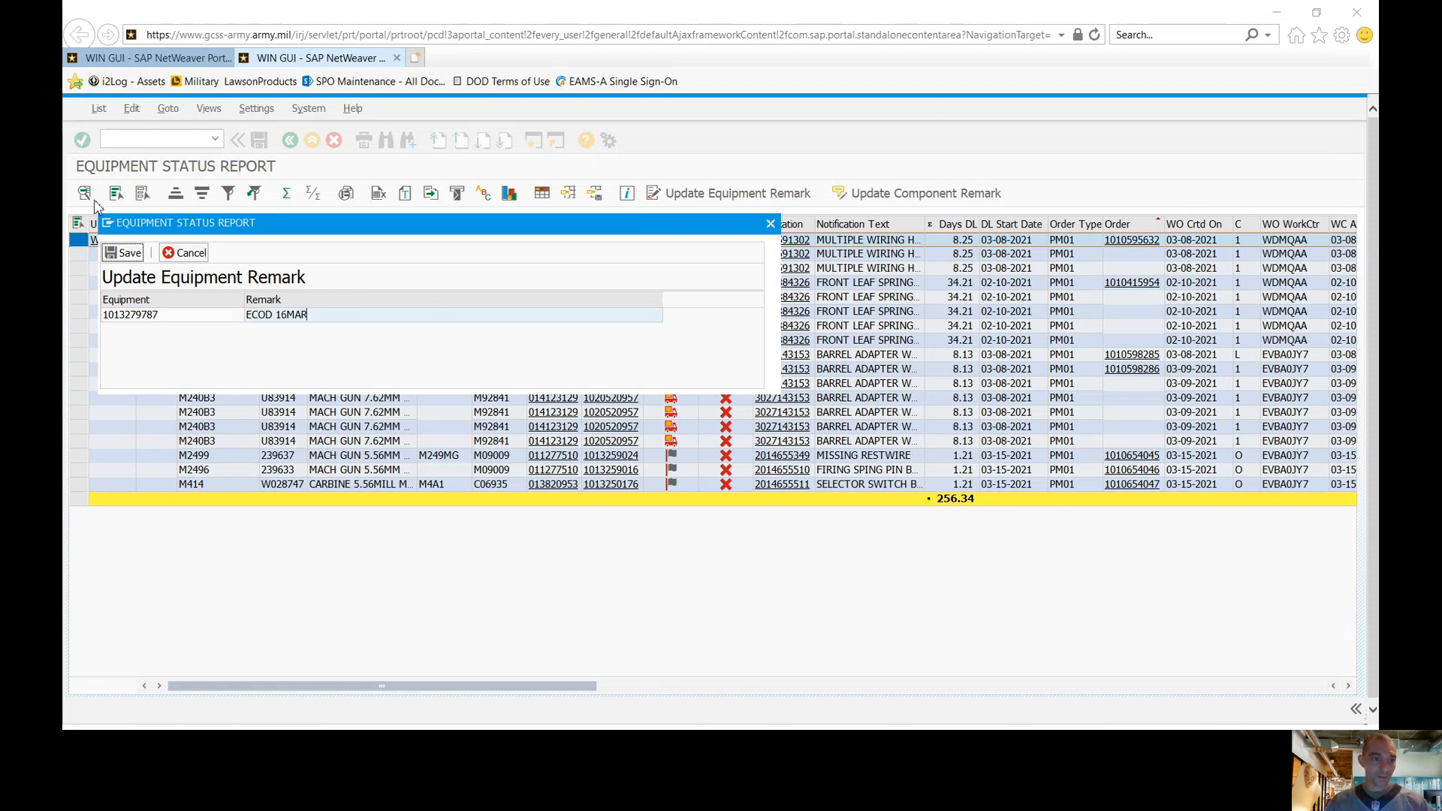
pyautogui.click(135, 255)
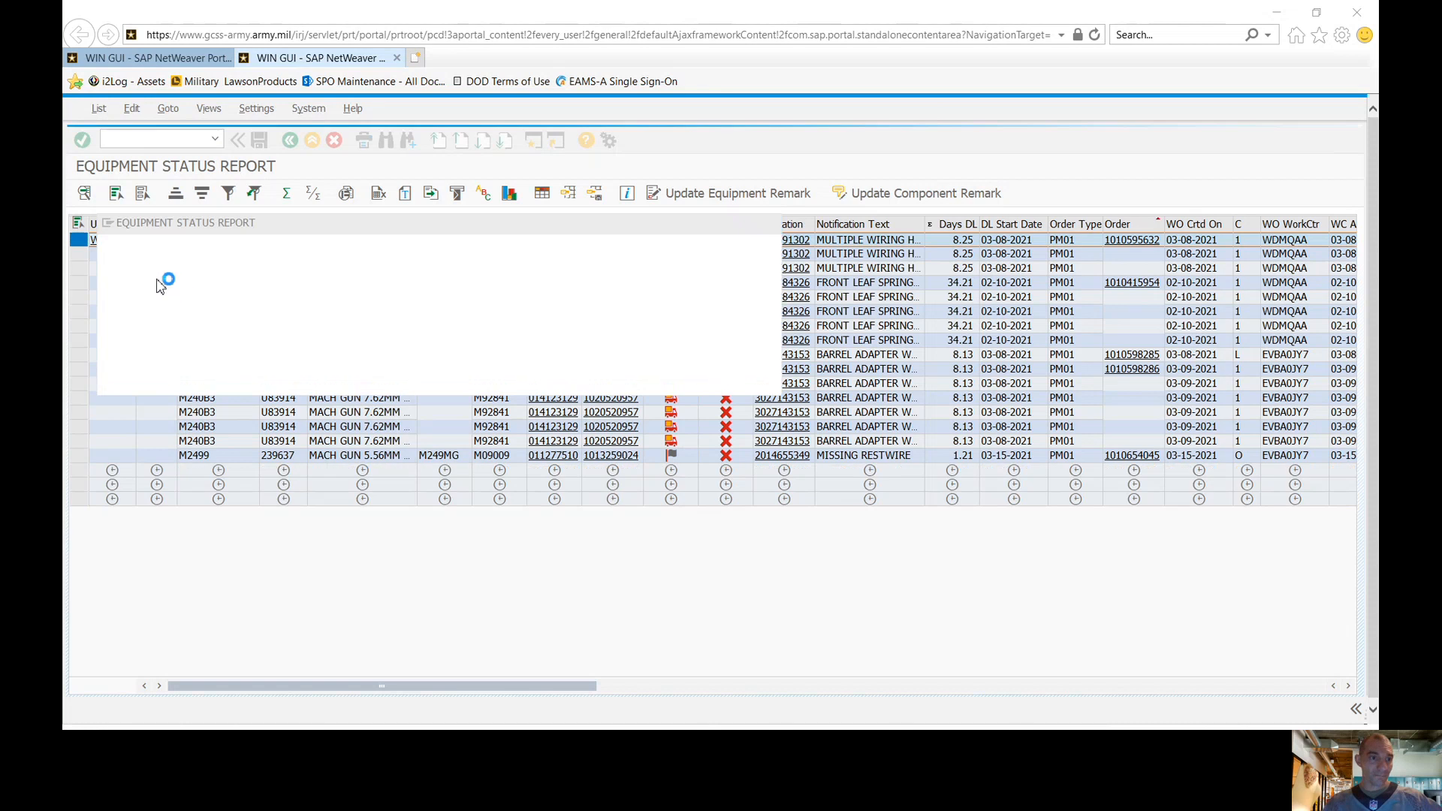
# Open the print preview of the equipment status report and look through the whole page.
pyautogui.click(366, 142)
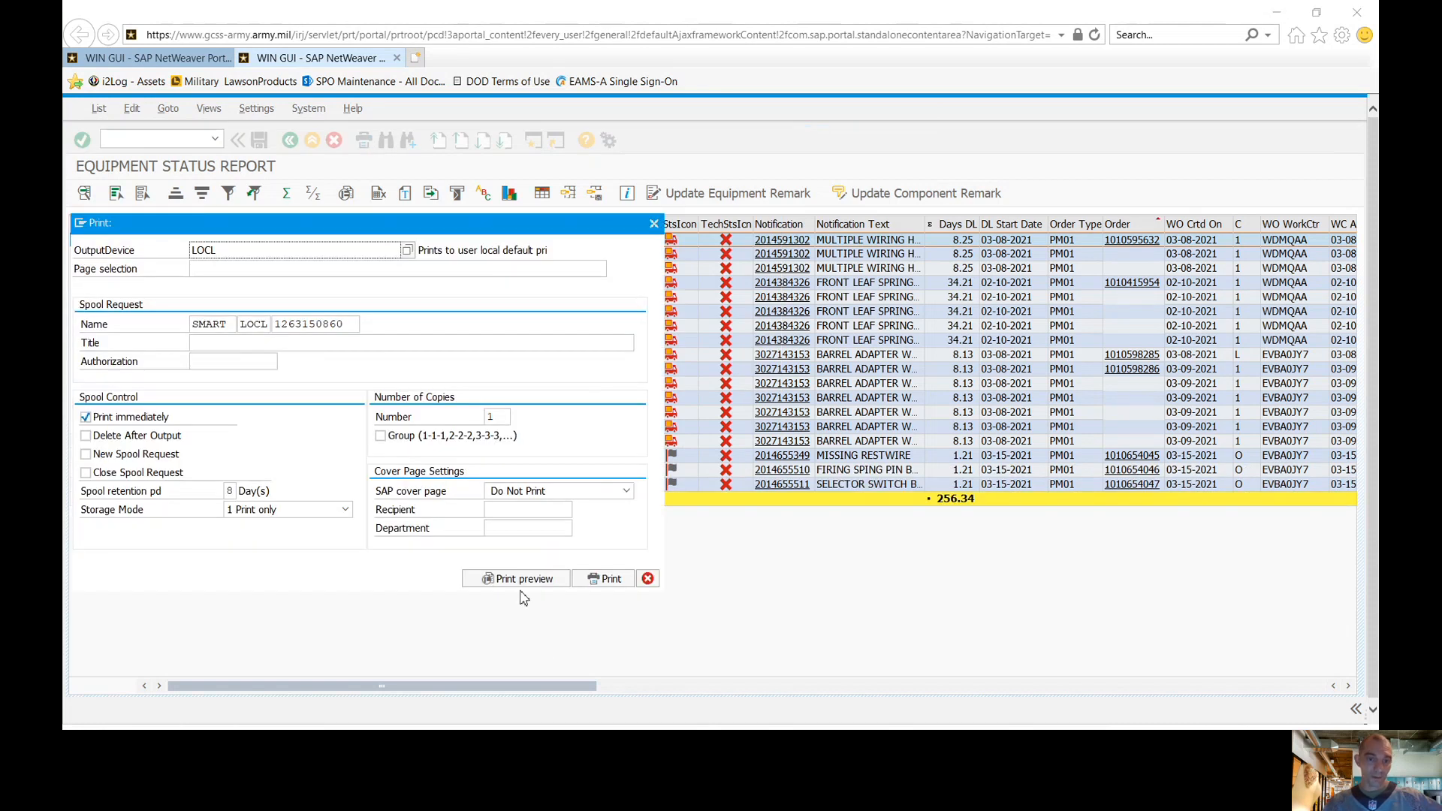
pyautogui.click(523, 580)
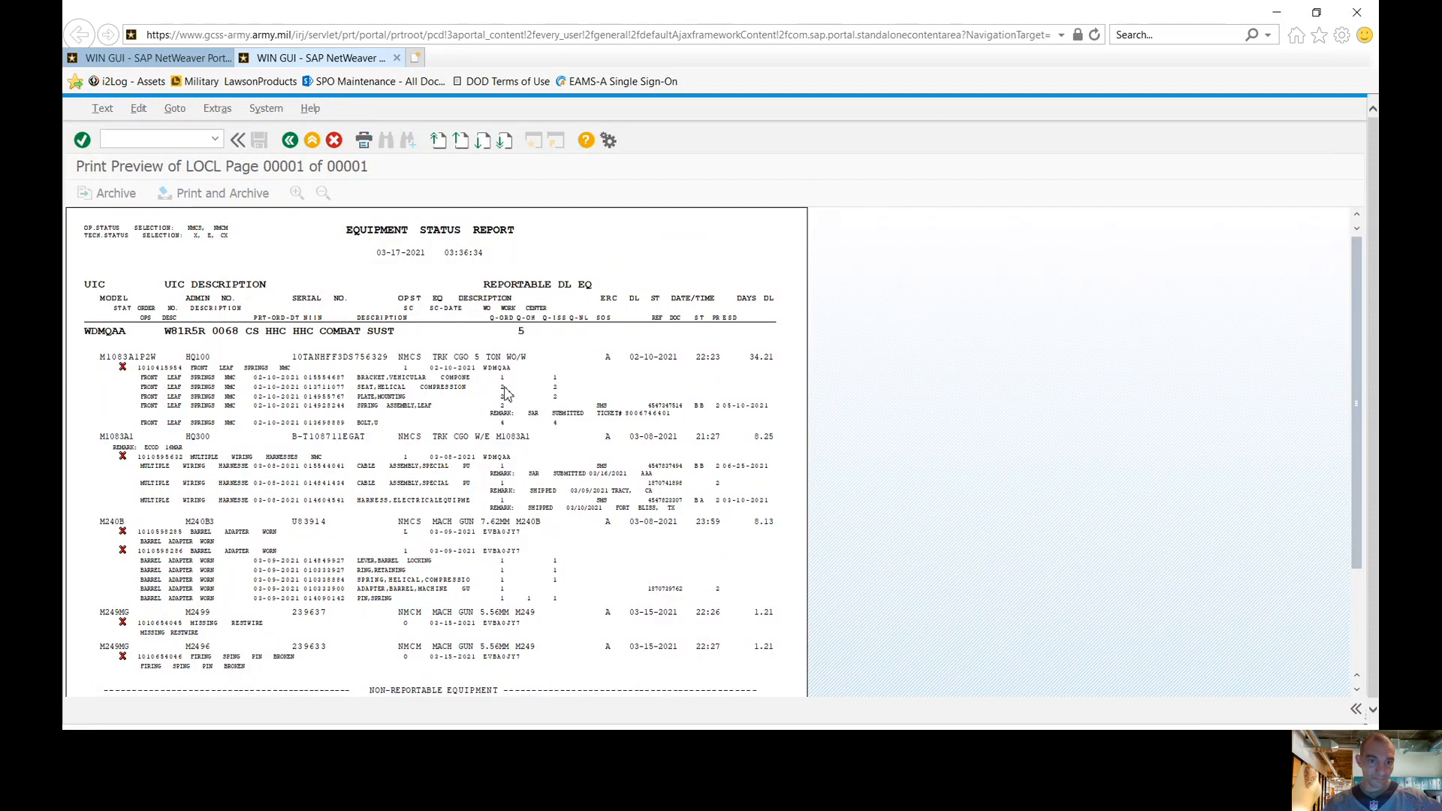
pyautogui.scroll(-1, 507, 394)
pyautogui.scroll(-3, 506, 392)
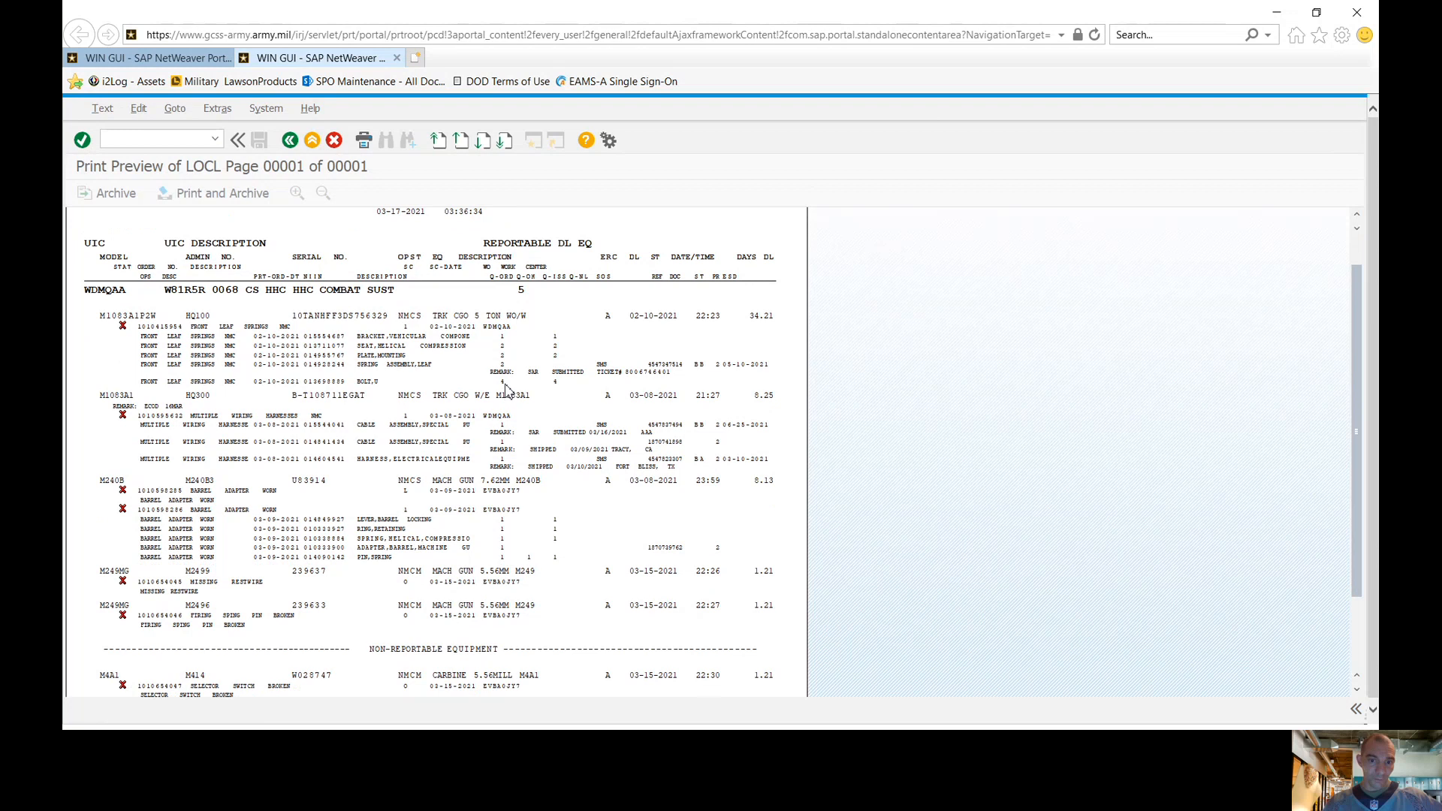
pyautogui.scroll(-1, 506, 392)
pyautogui.scroll(-1, 507, 392)
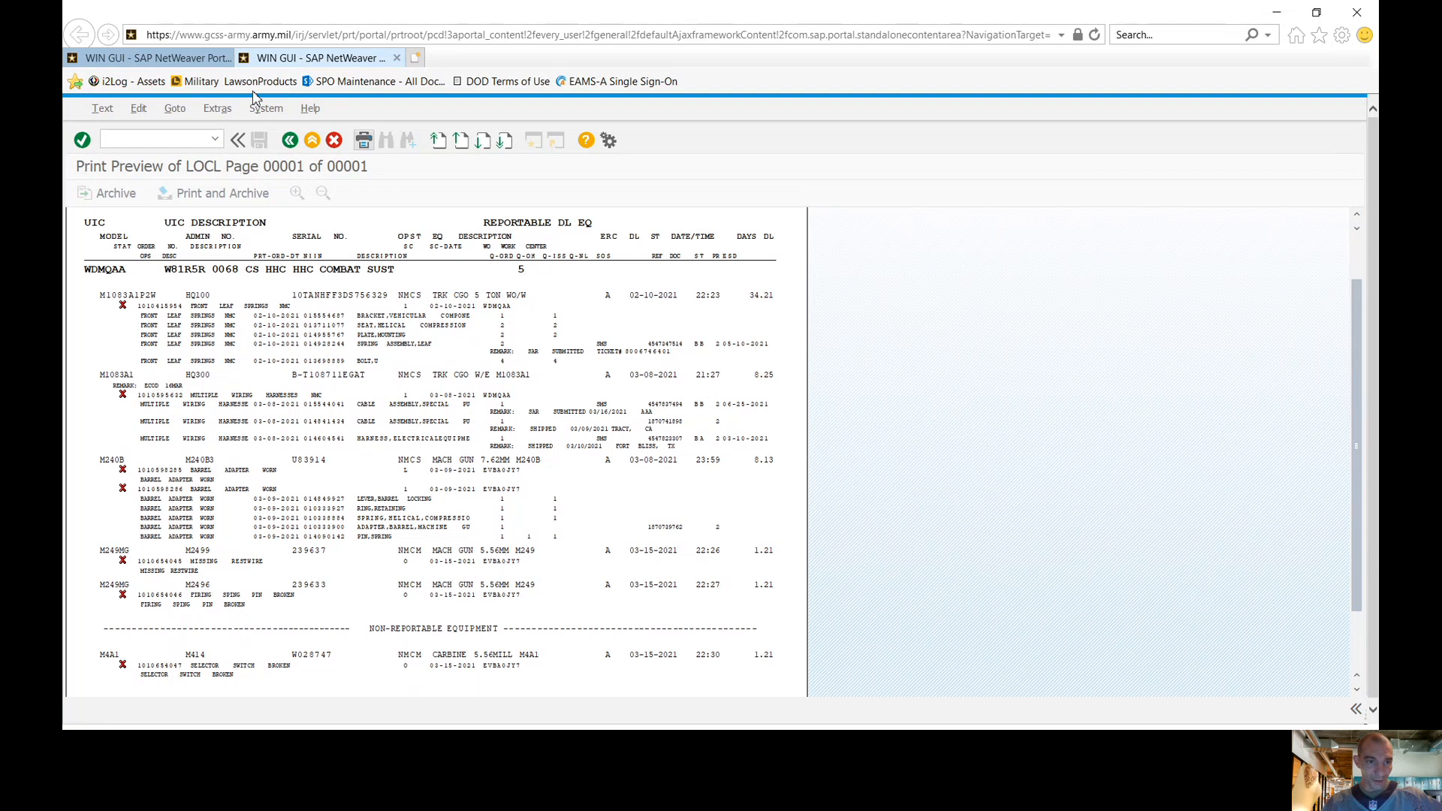
# Display the print preview as a PDF and lift its Protected View restriction.
pyautogui.click(190, 138)
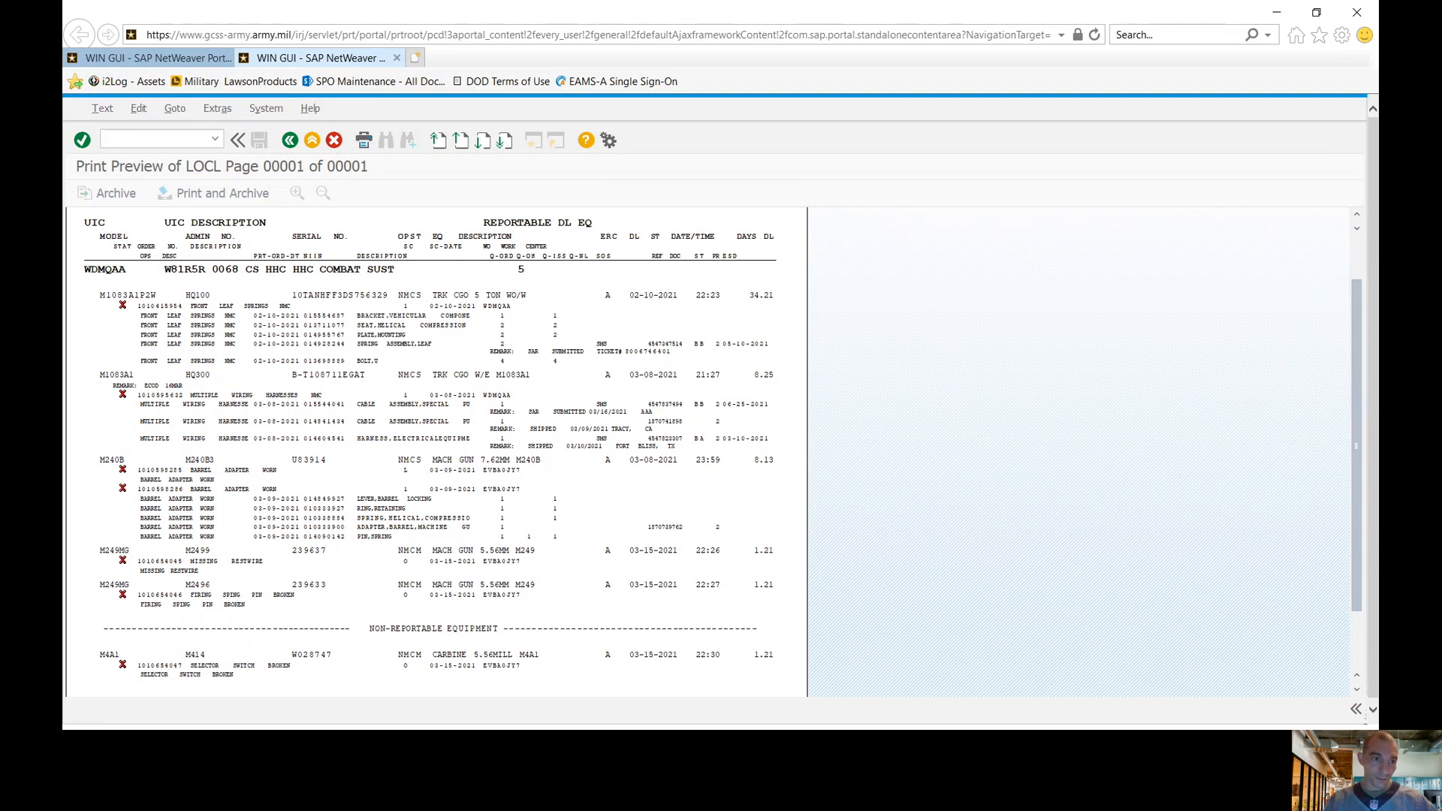
pyautogui.press('Return')
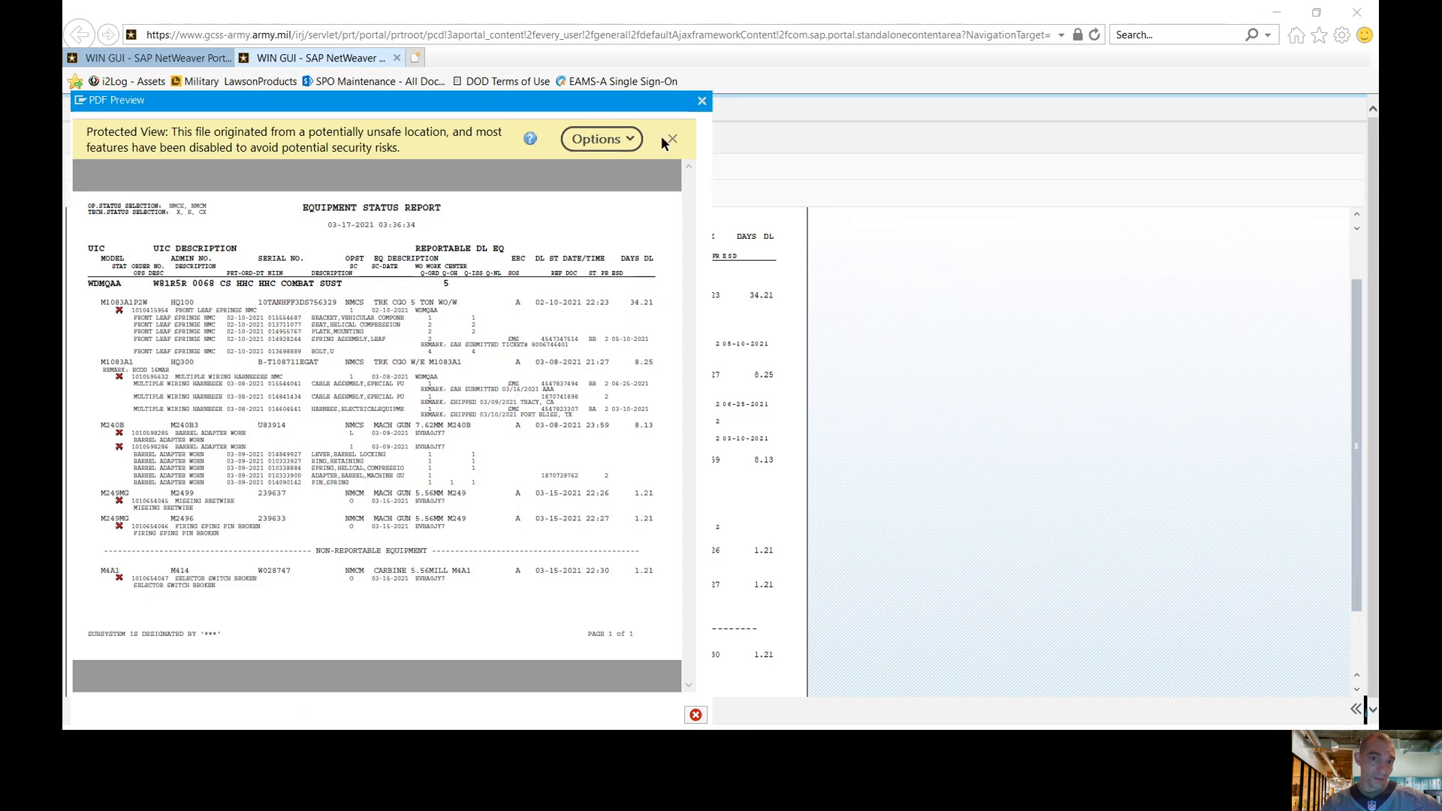
pyautogui.click(595, 139)
pyautogui.click(595, 174)
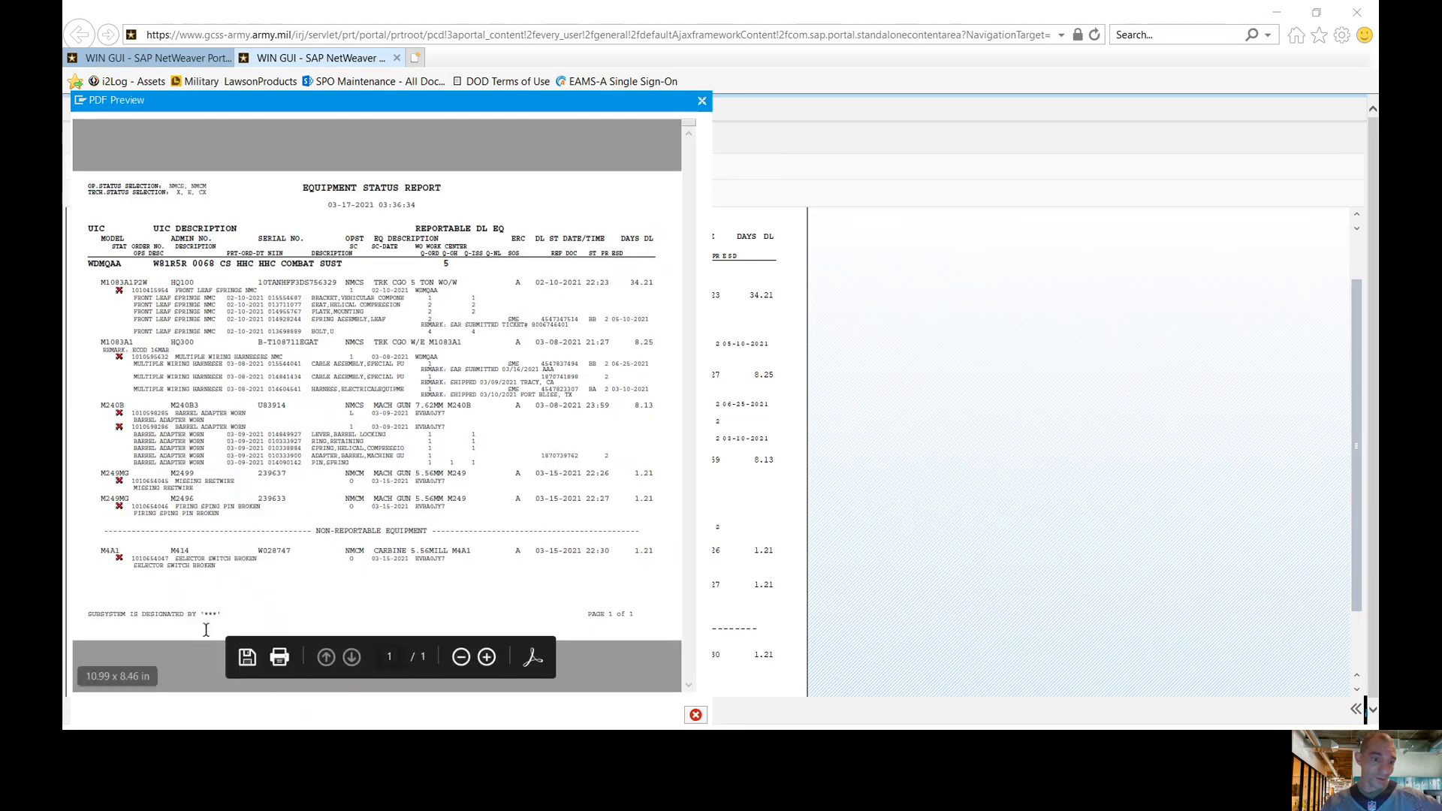
# Save the report to the Desktop as a PDF file named 16.
pyautogui.hotkey('ctrl', 's')
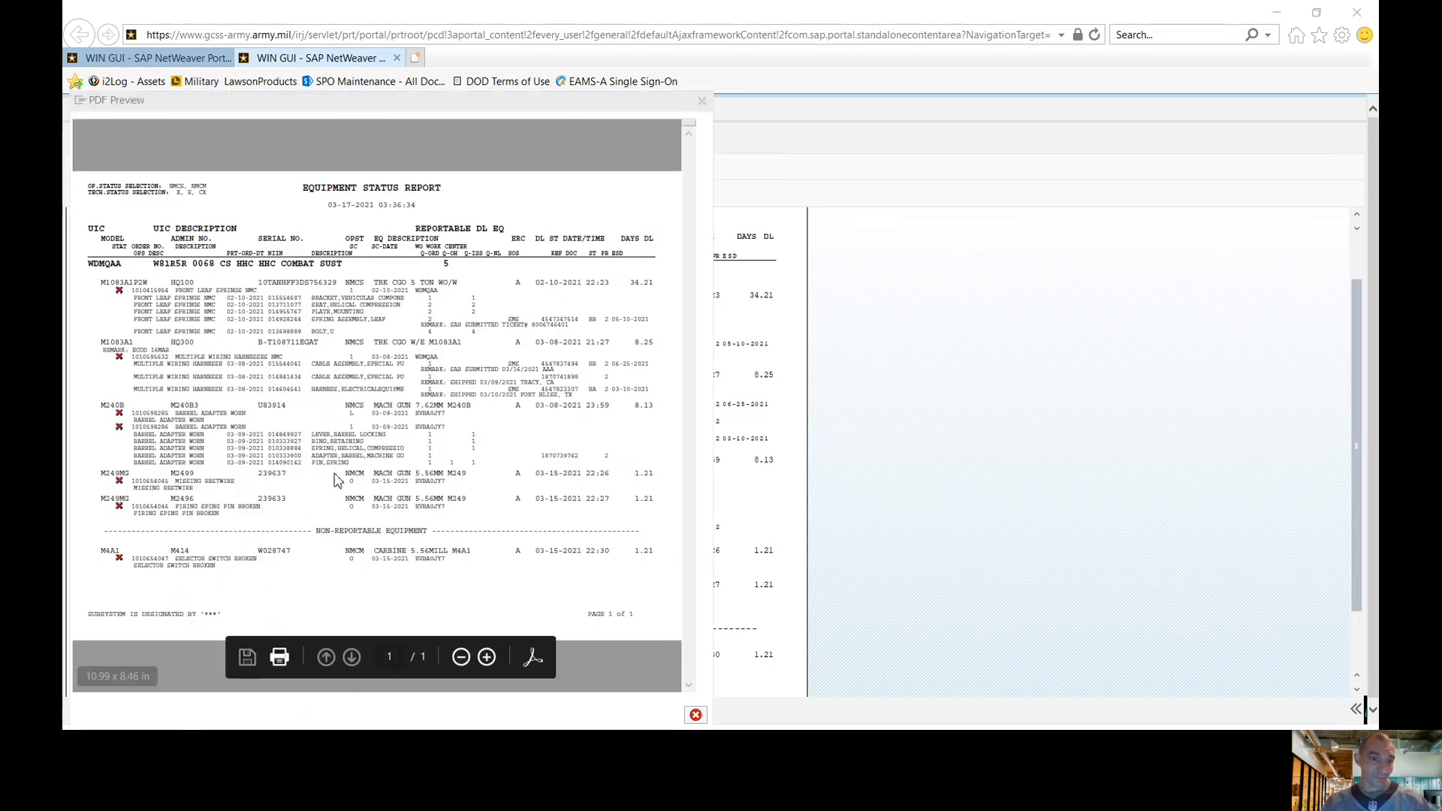
pyautogui.write('17')
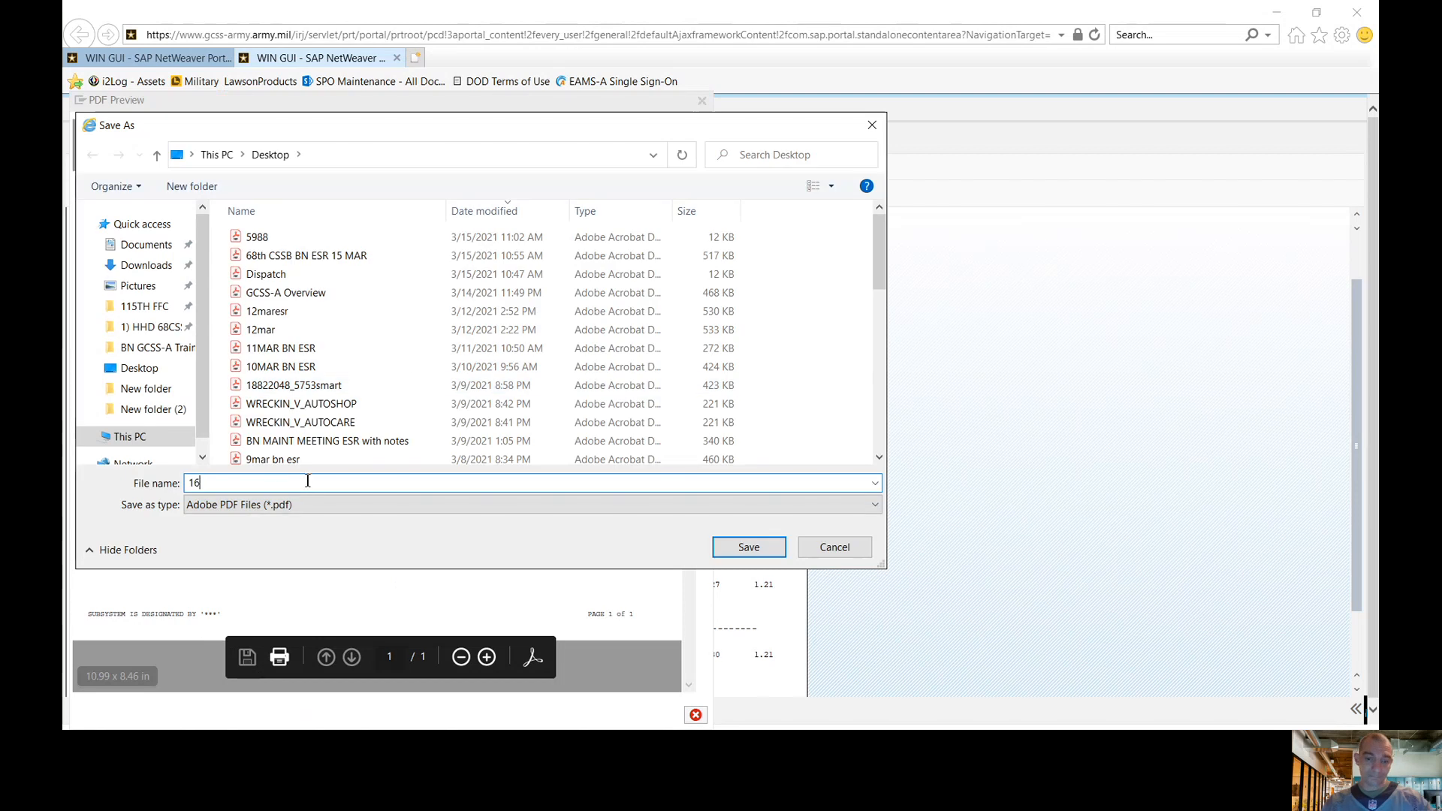
pyautogui.press('Return')
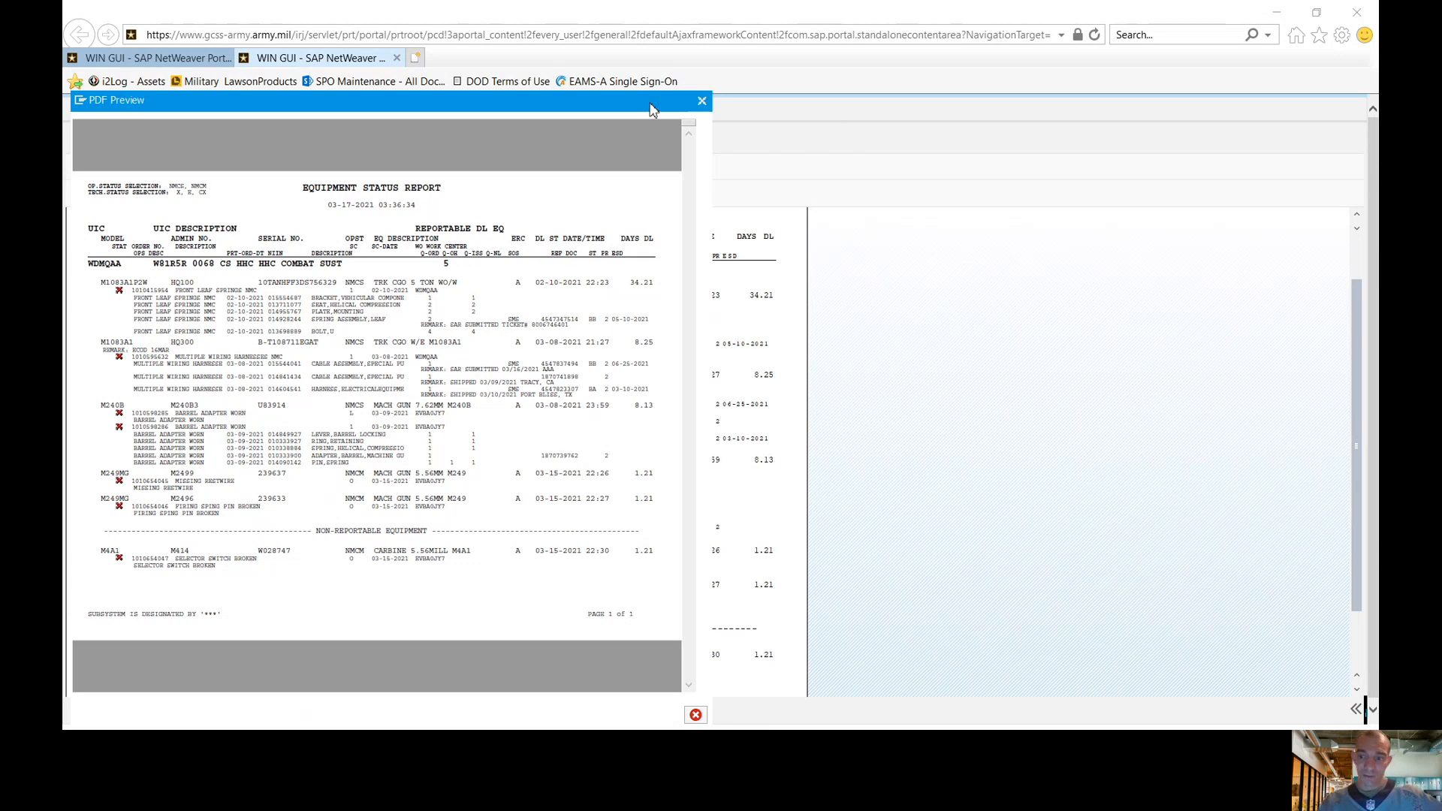
# Move the PDF preview window aside to uncover the print preview behind it.
pyautogui.moveTo(652, 110); pyautogui.dragTo(793, 129)
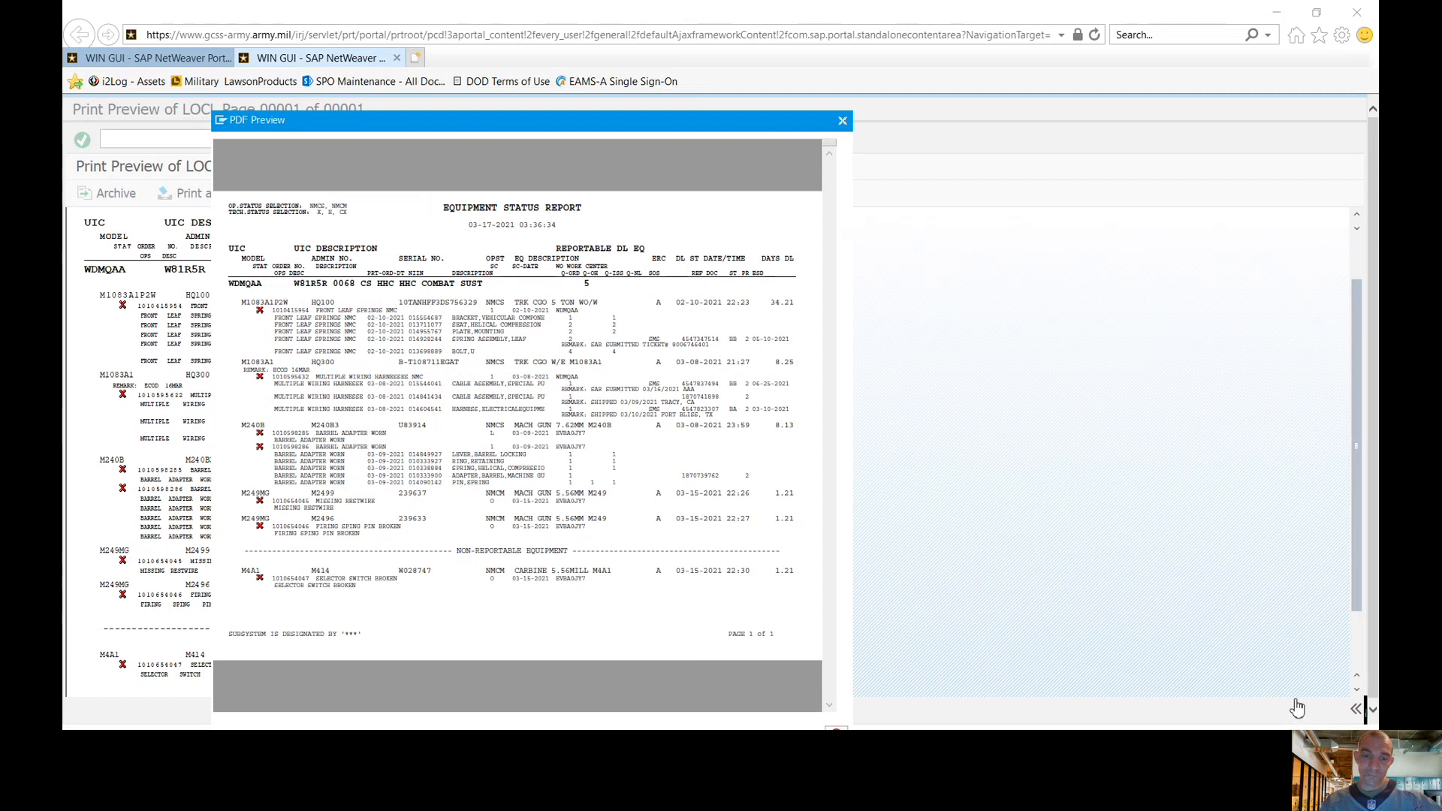
pyautogui.click(1386, 707)
pyautogui.click(1188, 573)
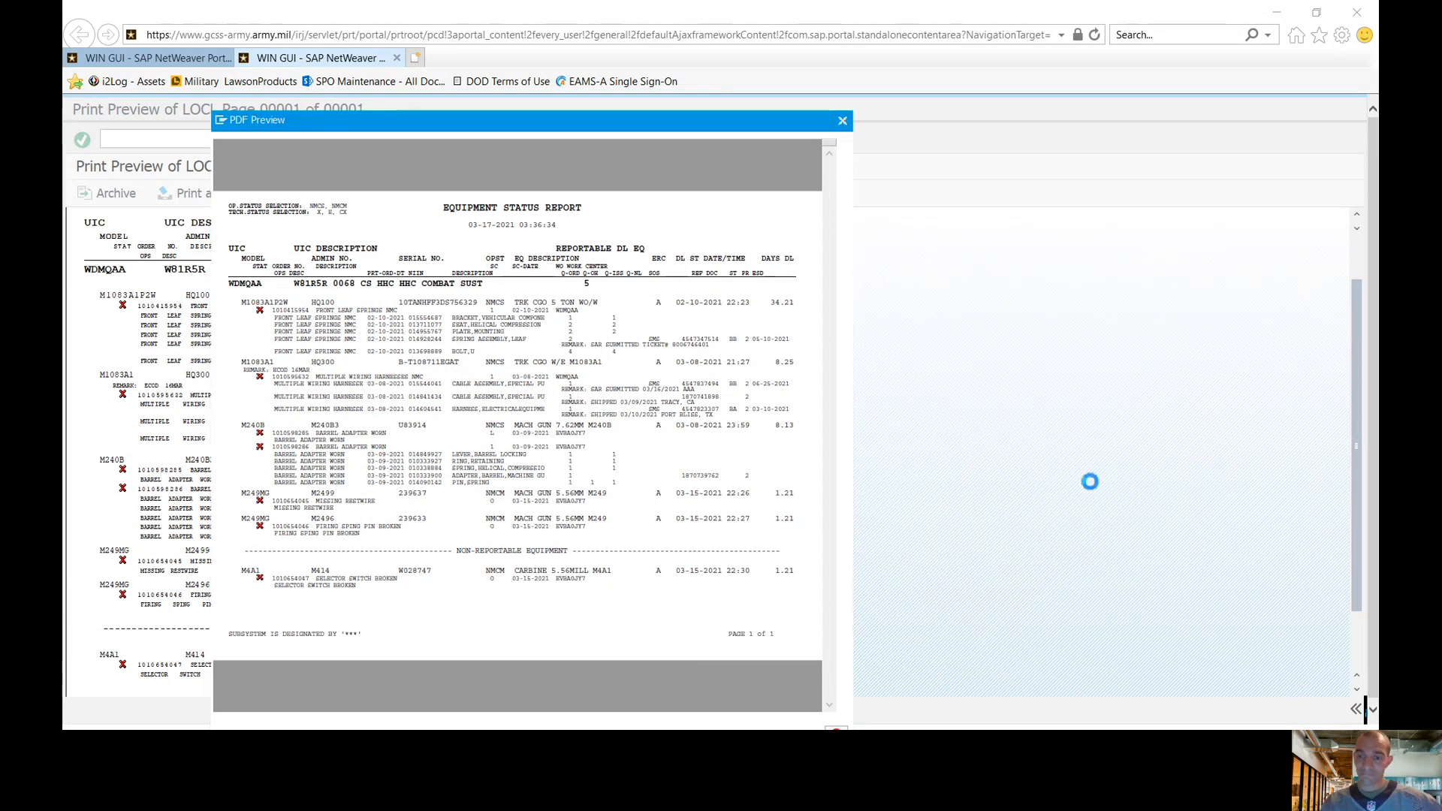